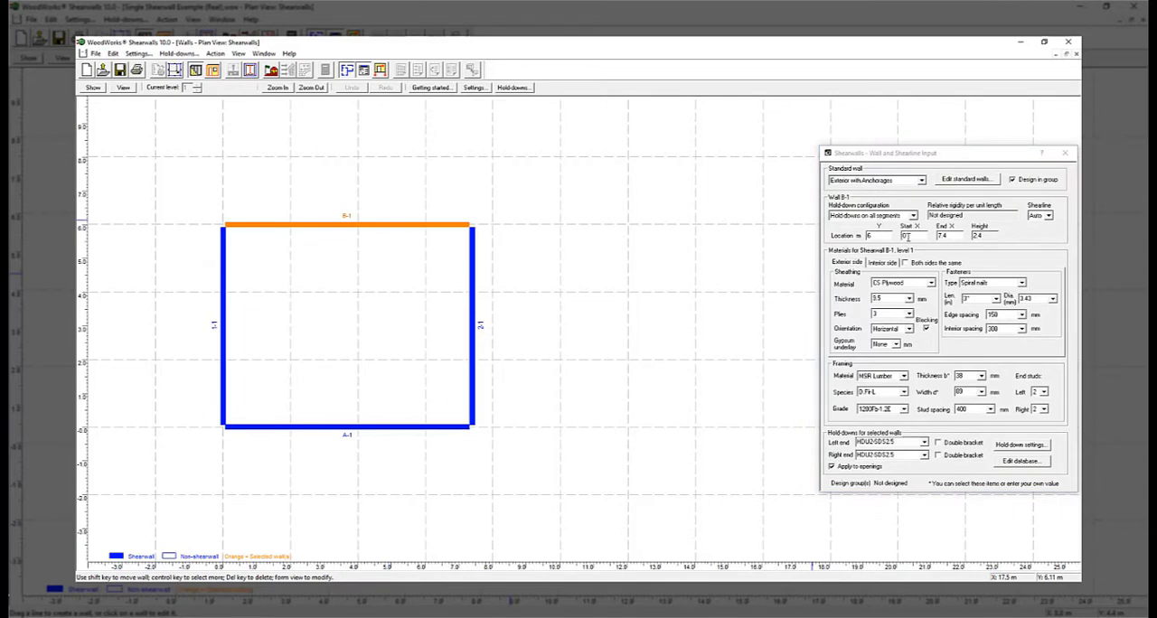
# Move wall 2-1 to the 8 m location along X
pyautogui.click(474, 304)
pyautogui.moveTo(881, 237); pyautogui.dragTo(828, 250)
pyautogui.write('8')
pyautogui.press('Tab')
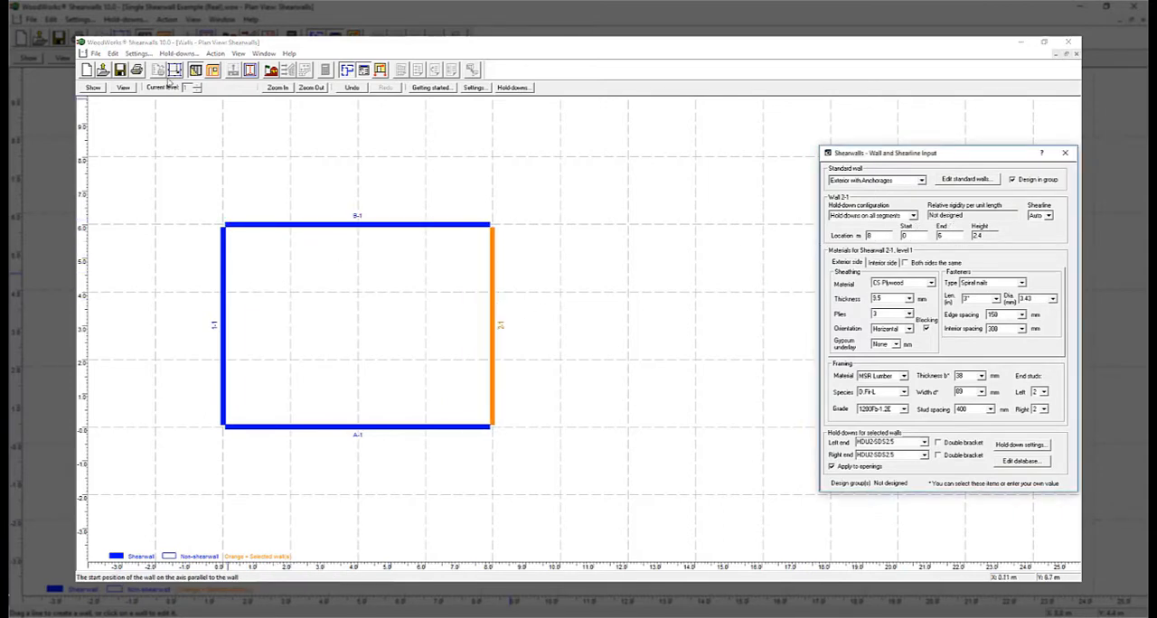
# Create an opening in wall A-1 that is 1.5 m wide and offset 3 m from the wall edge
pyautogui.click(214, 70)
pyautogui.click(358, 427)
pyautogui.moveTo(331, 427); pyautogui.dragTo(385, 427)
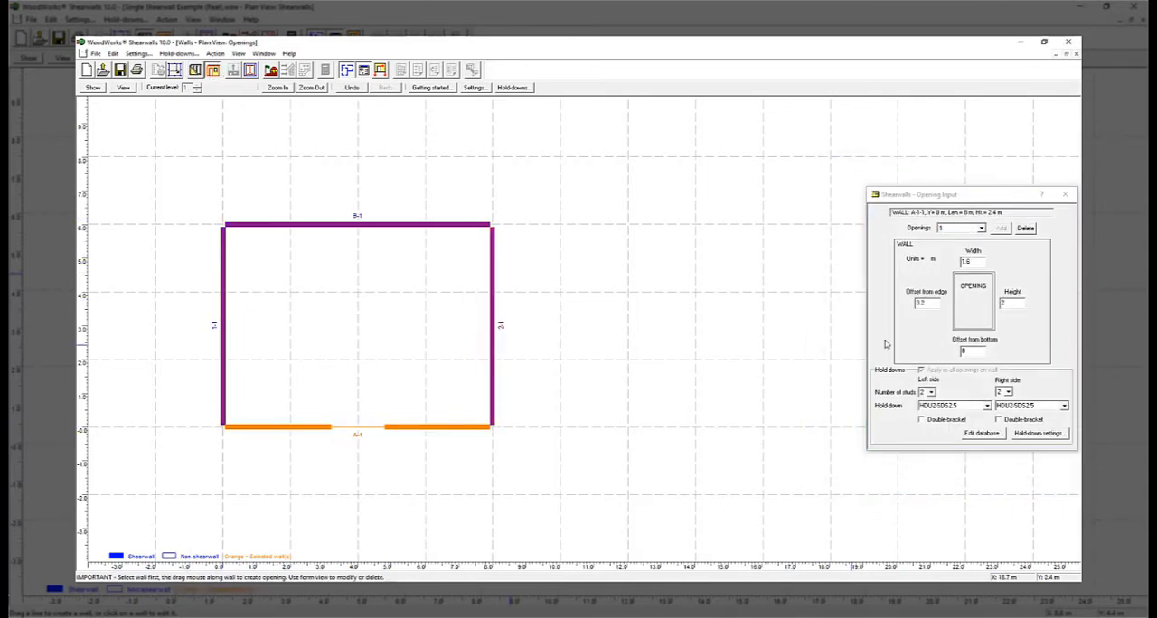
pyautogui.moveTo(927, 303); pyautogui.dragTo(911, 304)
pyautogui.write('3')
pyautogui.moveTo(970, 262); pyautogui.dragTo(956, 262)
pyautogui.write('1.5')
pyautogui.click(637, 282)
# Set the exterior sheathing of wall A-1 to DF Plywood with a thickness of 7.5 mm
pyautogui.click(199, 72)
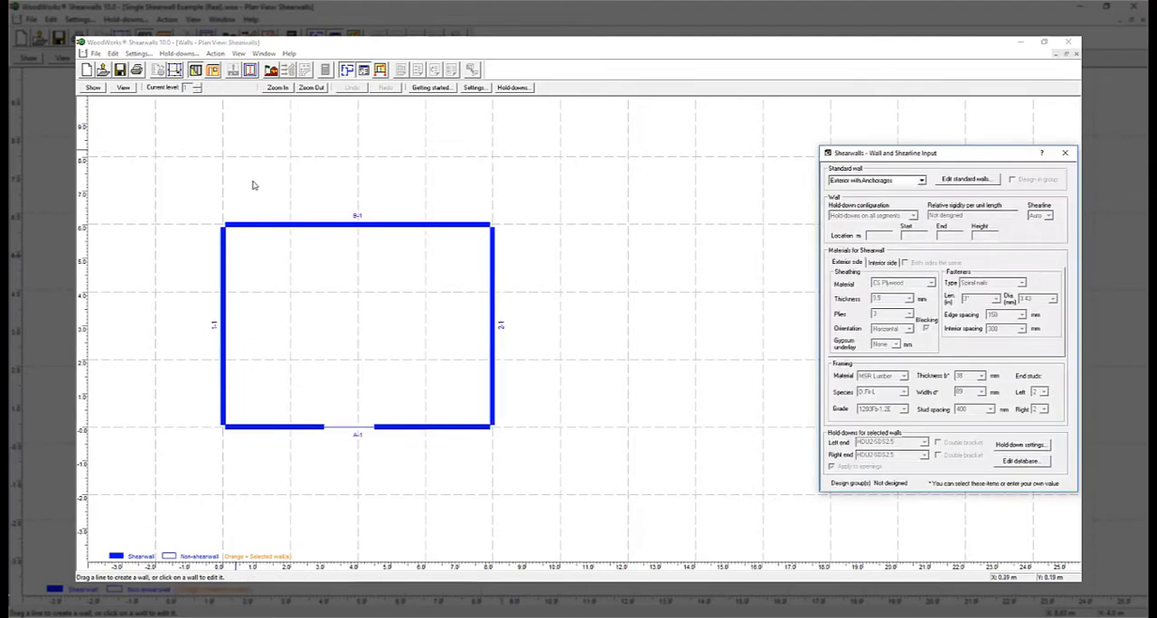
pyautogui.click(443, 427)
pyautogui.click(922, 282)
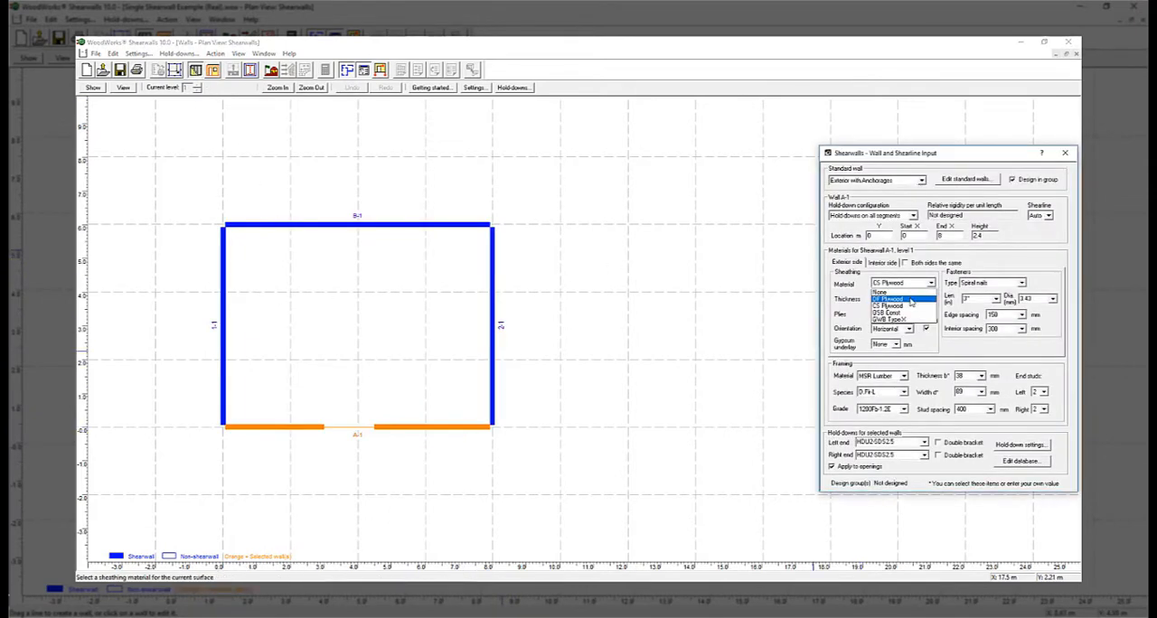
pyautogui.click(911, 299)
pyautogui.click(880, 344)
pyautogui.click(908, 298)
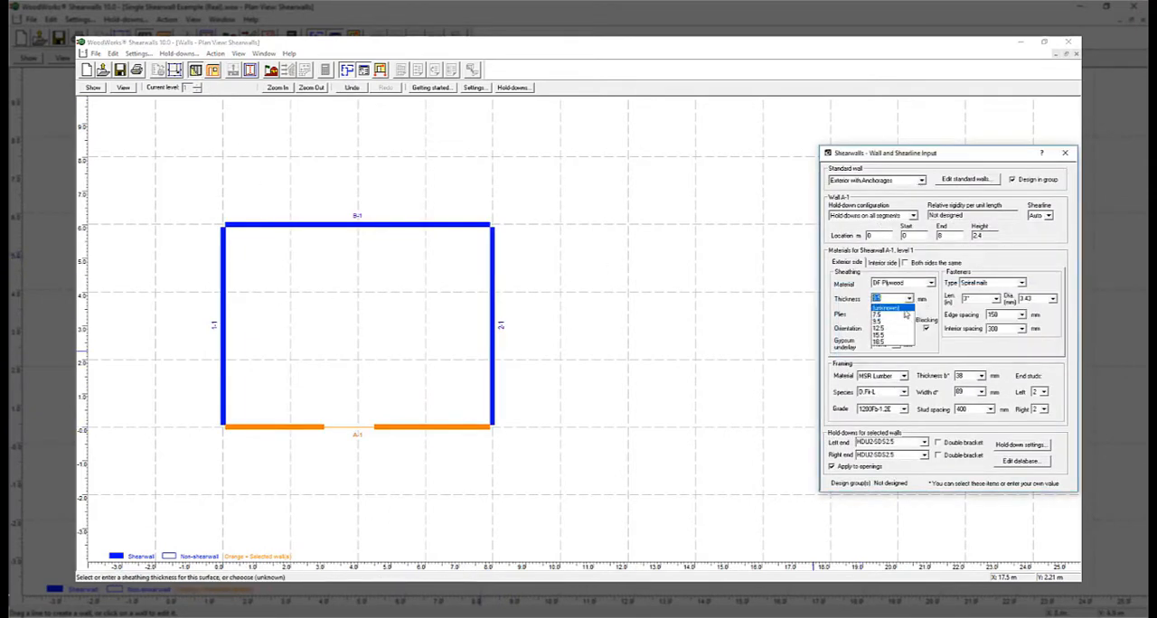
pyautogui.click(900, 316)
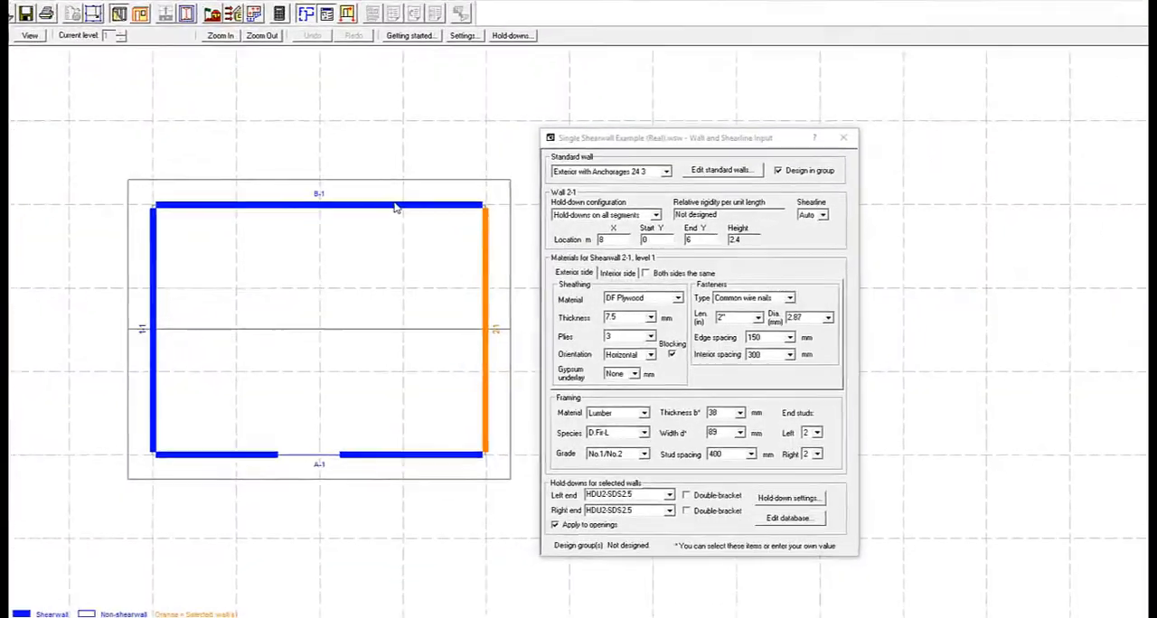
# Check the material settings of walls B-1, 1-1 and A-1, and view wall A-1 in elevation
pyautogui.click(305, 204)
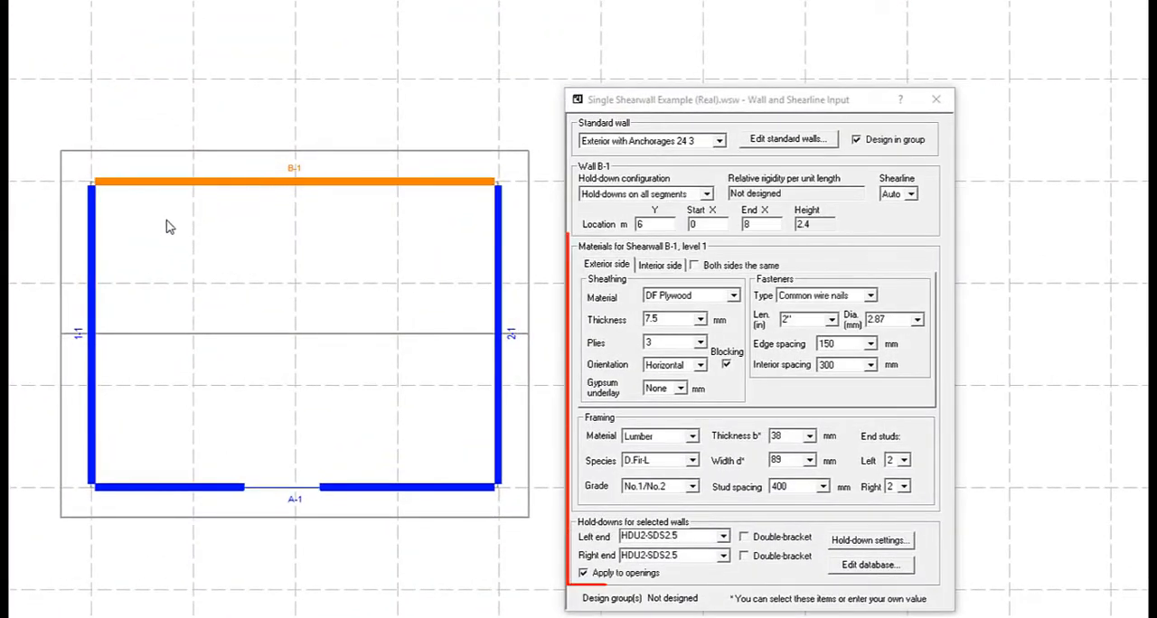
pyautogui.click(92, 257)
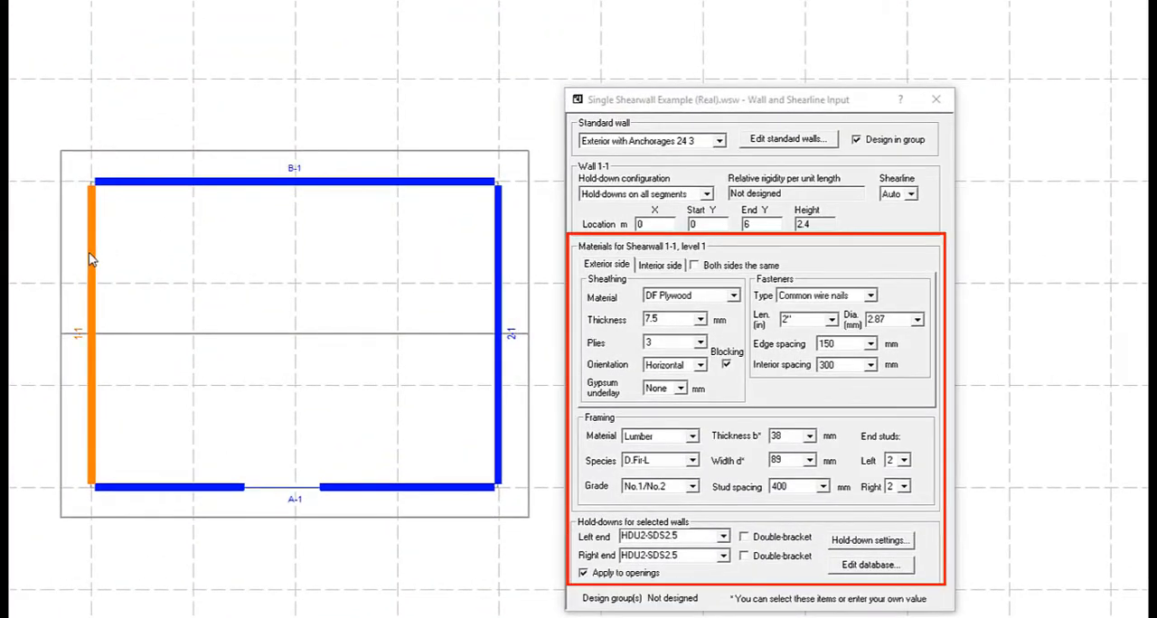
pyautogui.click(184, 488)
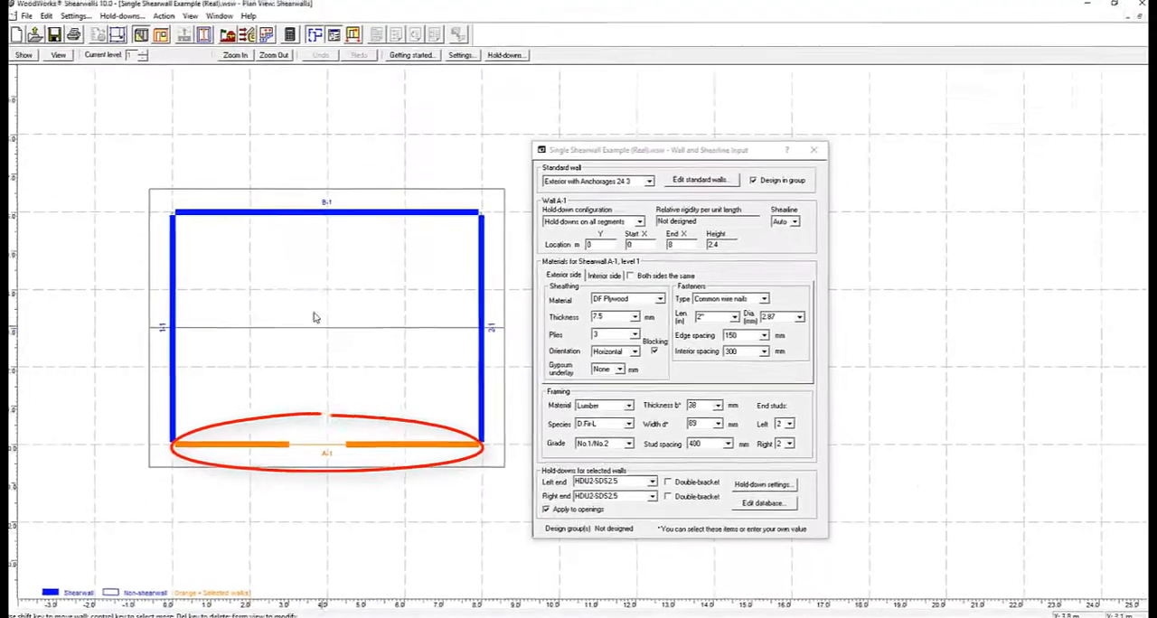
pyautogui.click(353, 35)
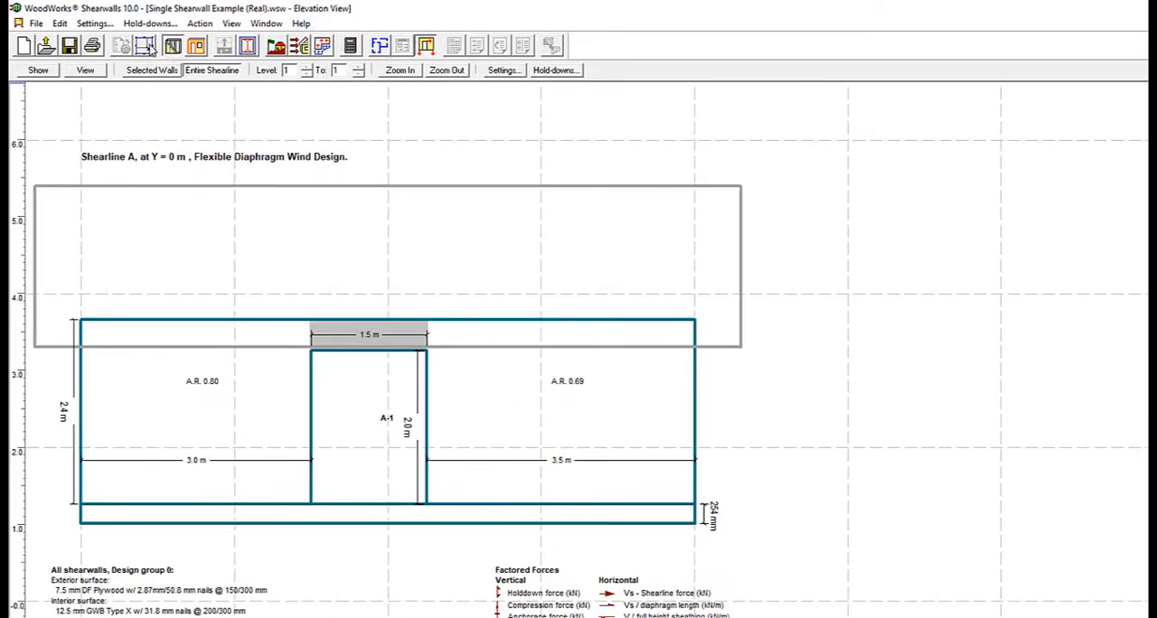
# Turn off rigid diaphragm analysis in the structure settings, leaving only flexible analysis
pyautogui.click(145, 45)
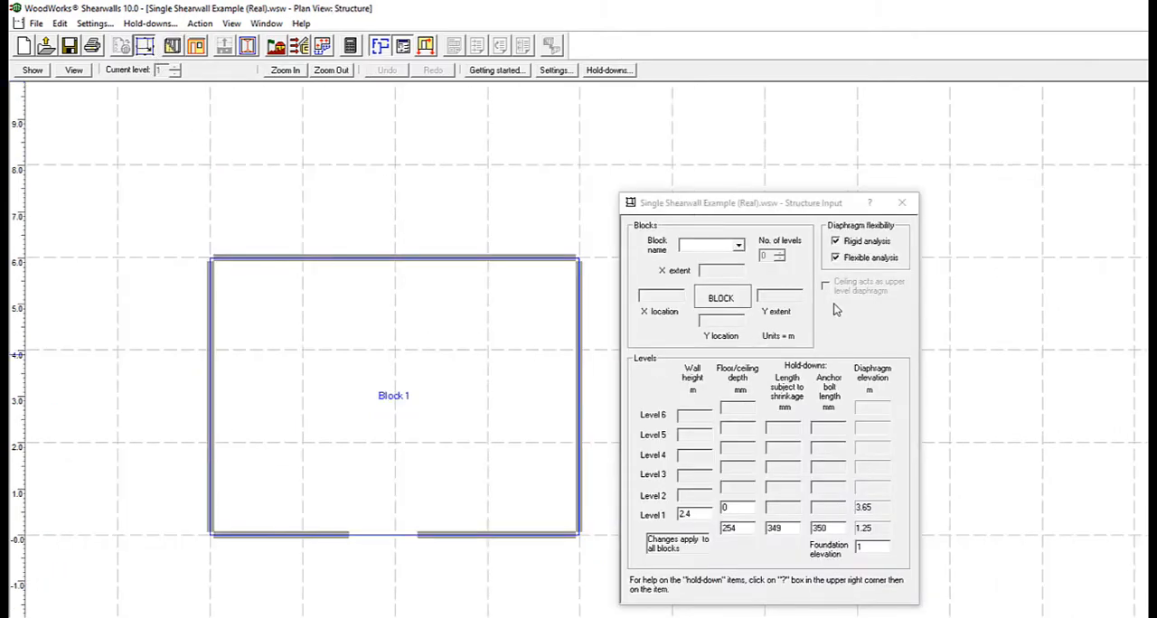
pyautogui.click(835, 241)
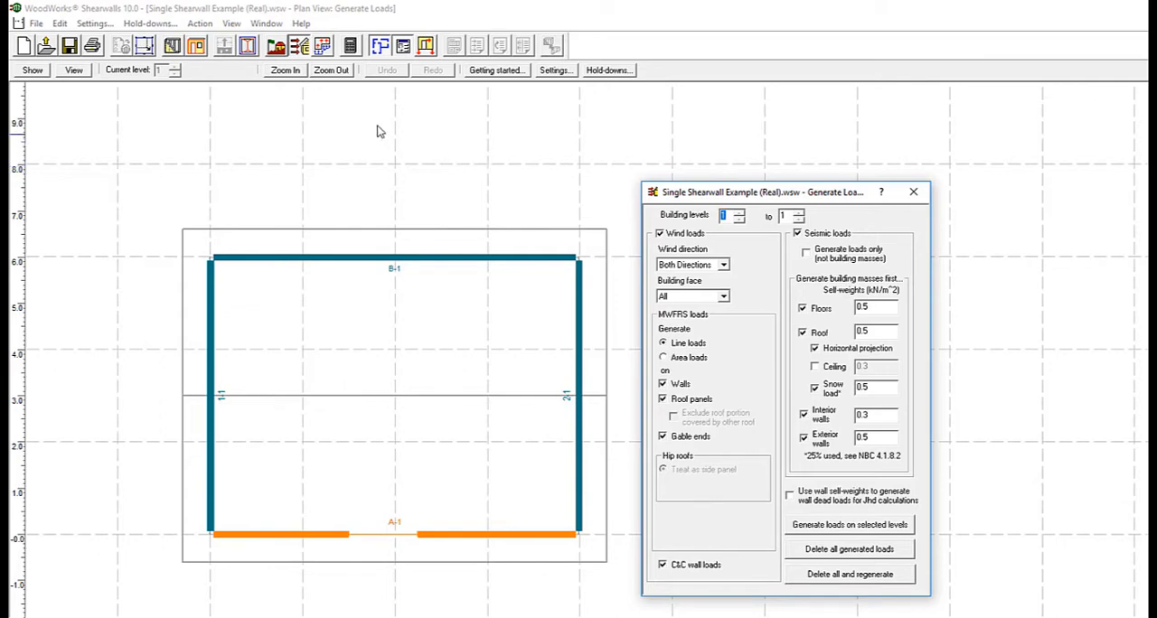
# Add a 35 kN wind shear load acting both ways as a factored force applied directly to shearline A
pyautogui.click(324, 47)
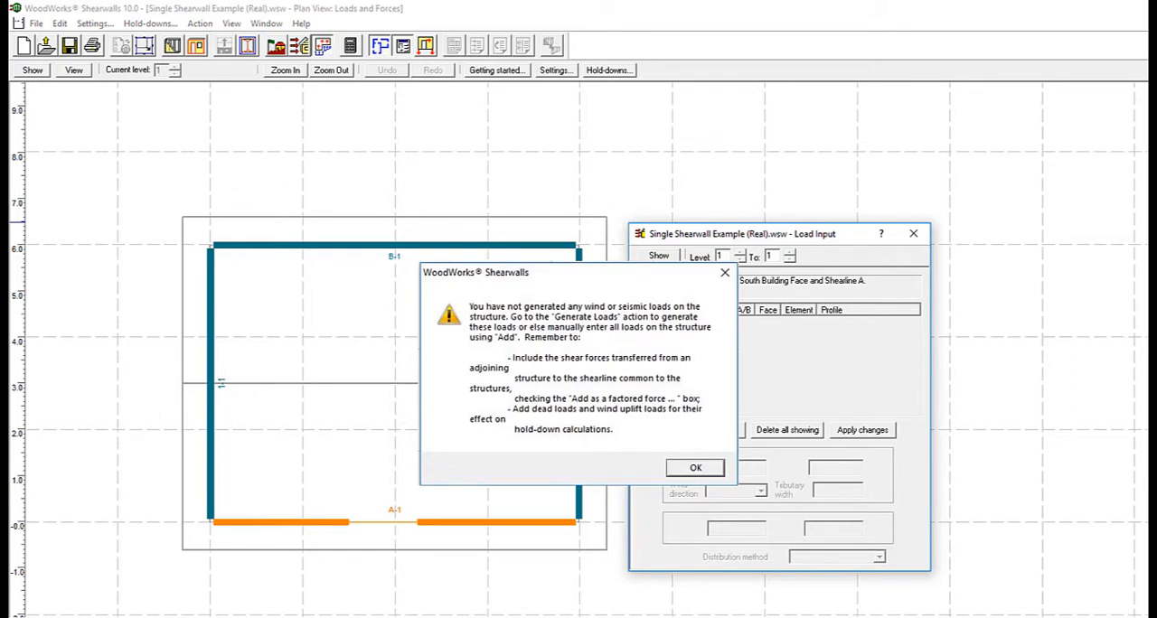
pyautogui.click(695, 467)
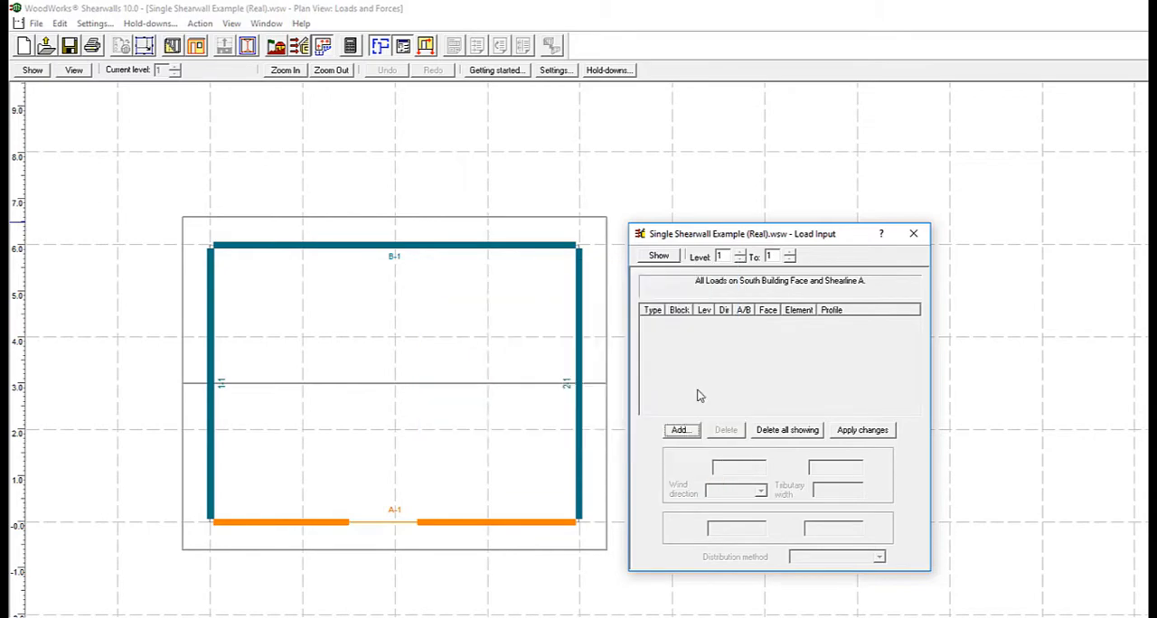
pyautogui.click(679, 430)
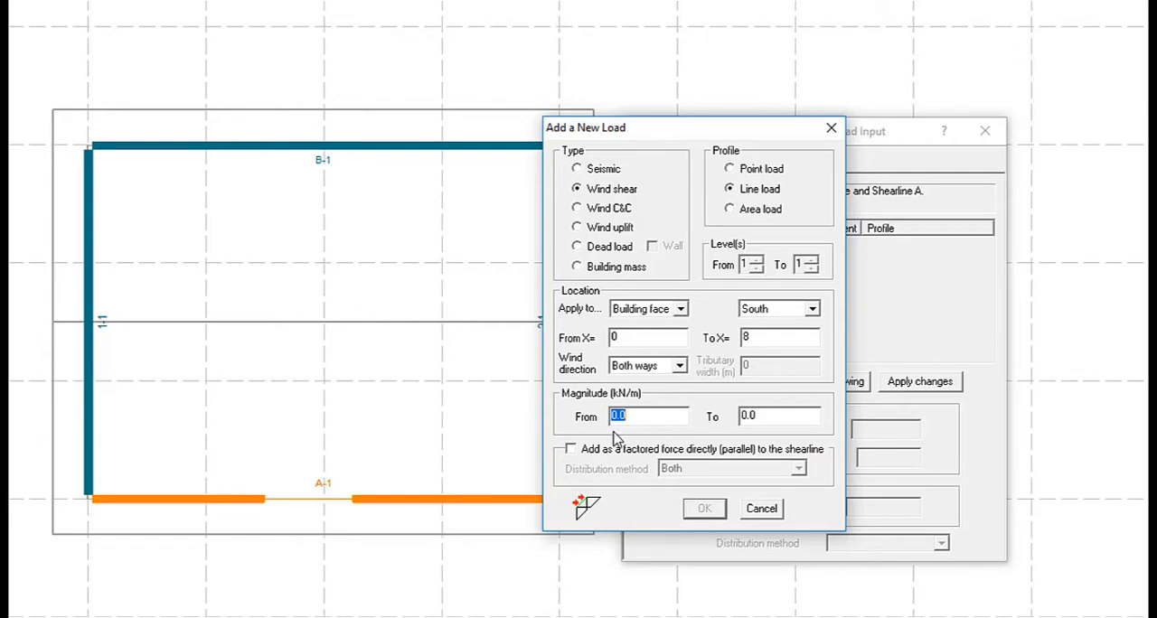
pyautogui.click(570, 449)
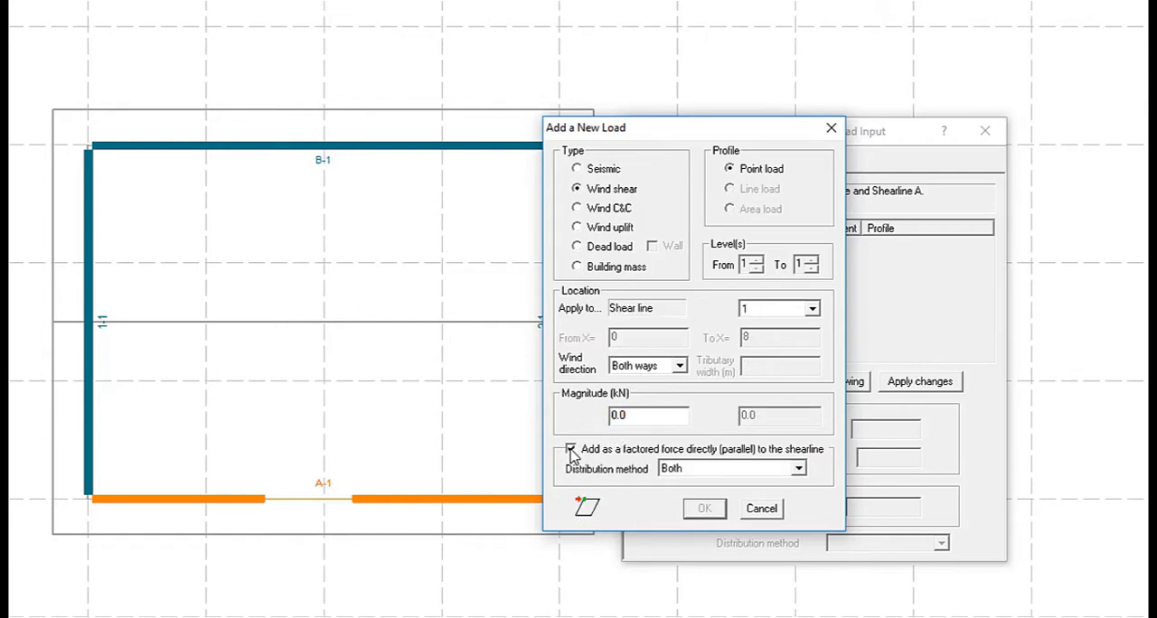
pyautogui.doubleClick(642, 415)
pyautogui.write('35')
pyautogui.click(806, 312)
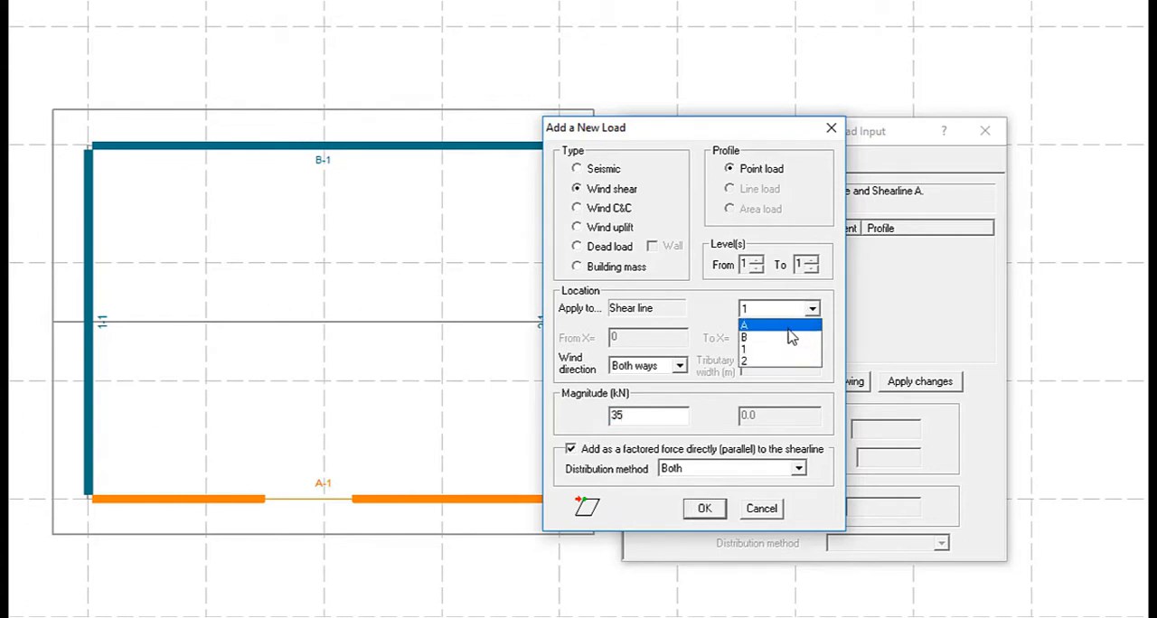
pyautogui.click(788, 329)
pyautogui.click(699, 512)
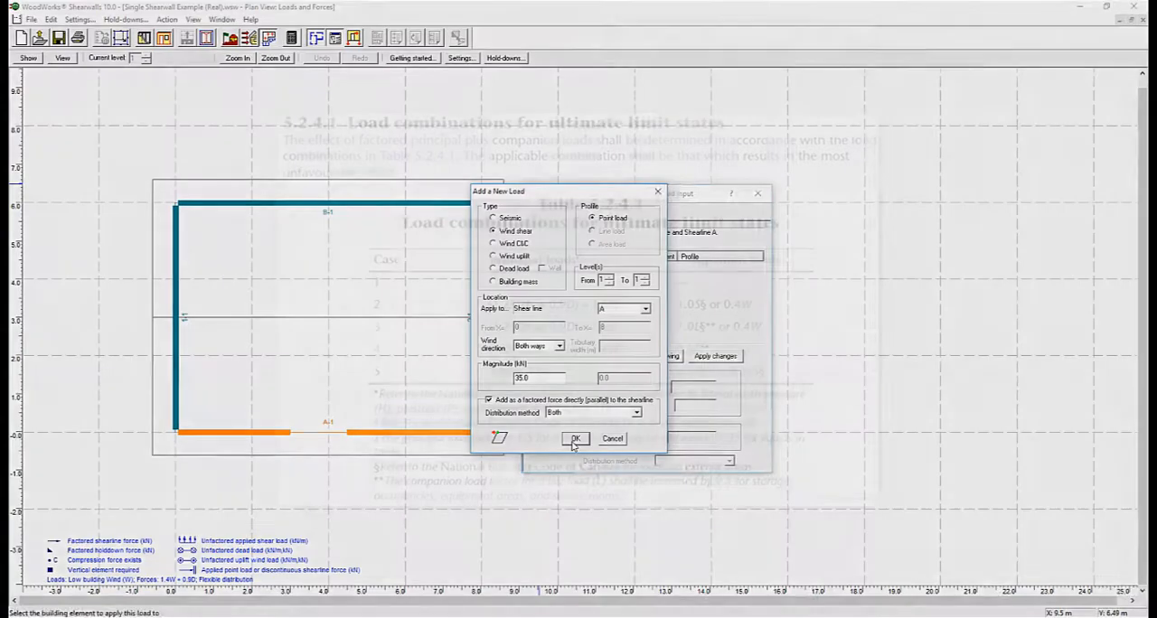
pyautogui.click(701, 514)
# Run the shearwall design and go to the Design Summary in the results report
pyautogui.click(291, 37)
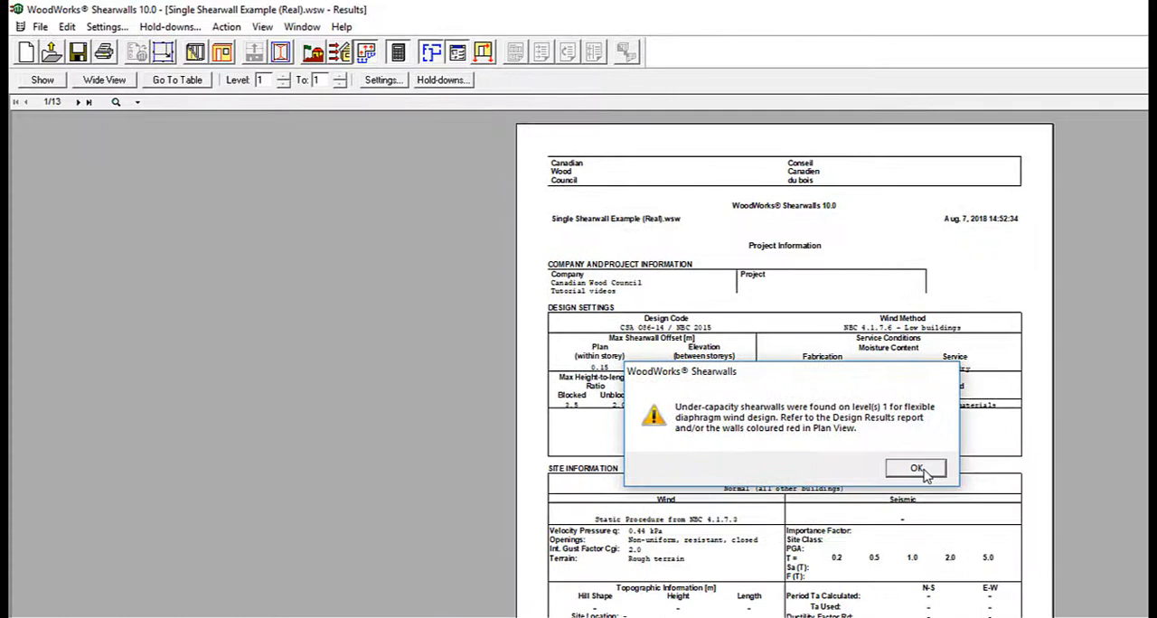
pyautogui.click(916, 468)
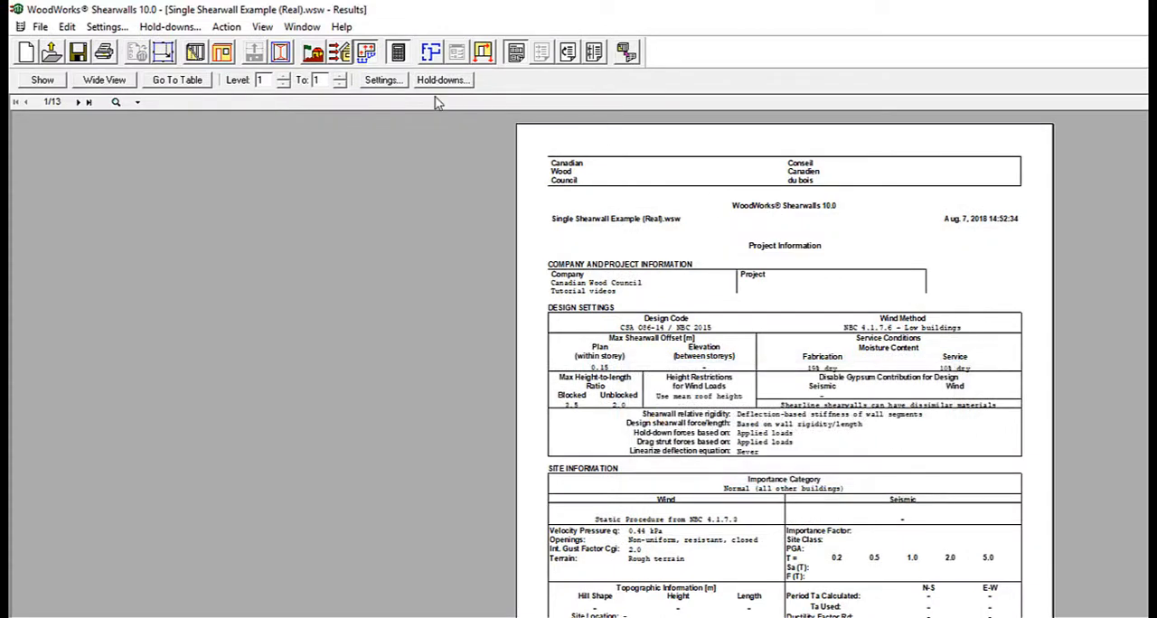
pyautogui.click(177, 80)
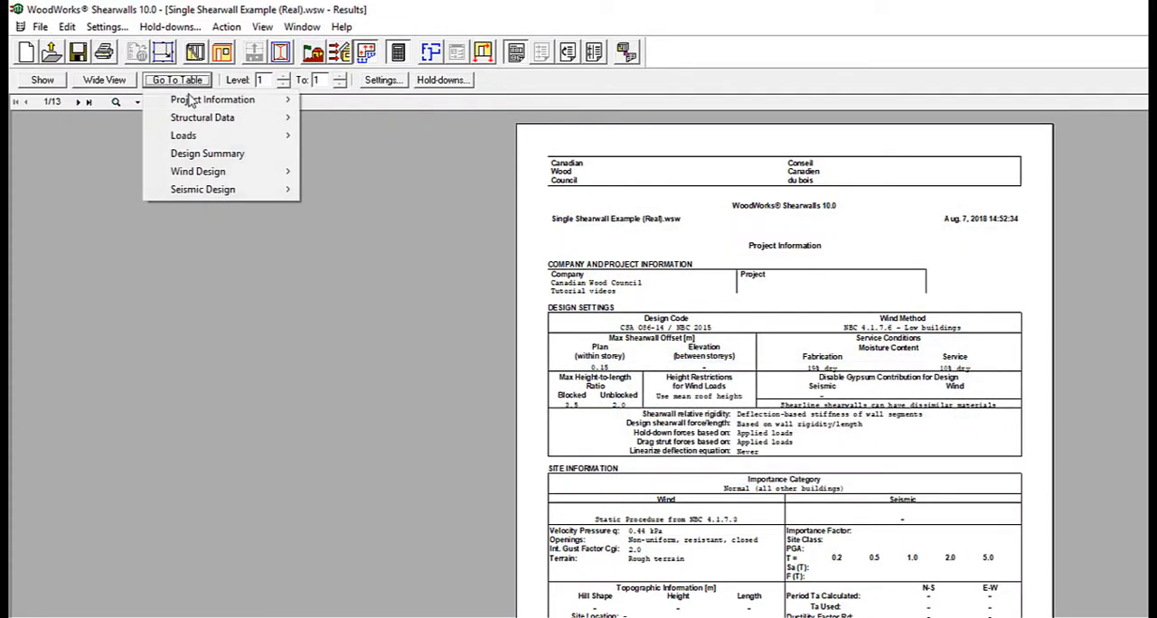
pyautogui.click(200, 153)
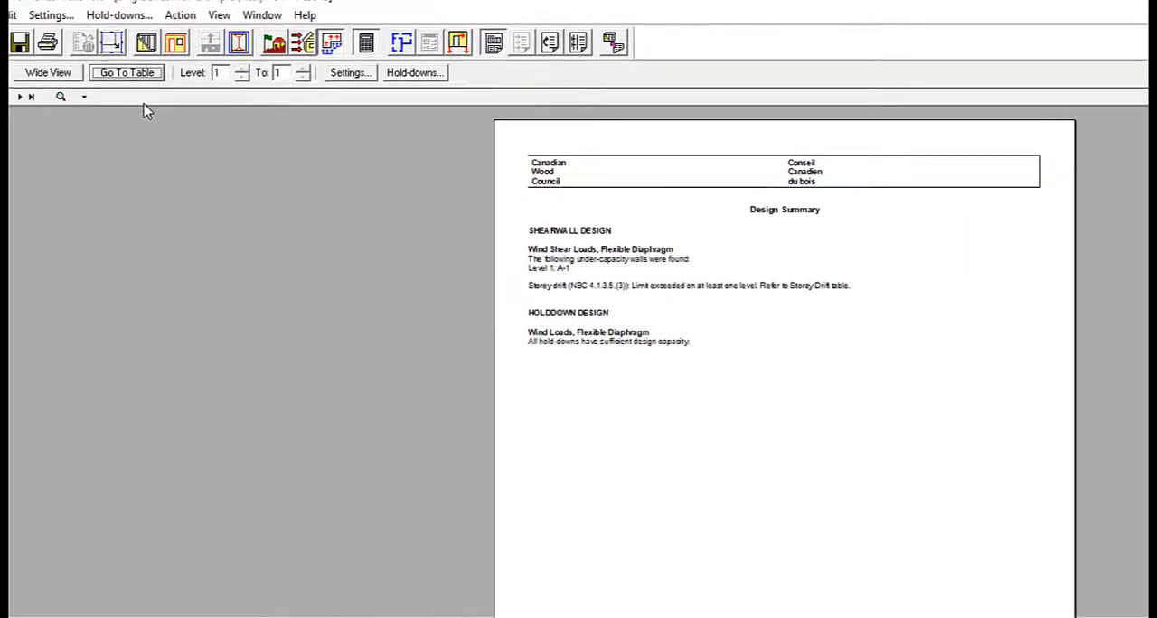
# Examine the Shear Results table for the flexible diaphragm wind design
pyautogui.click(126, 72)
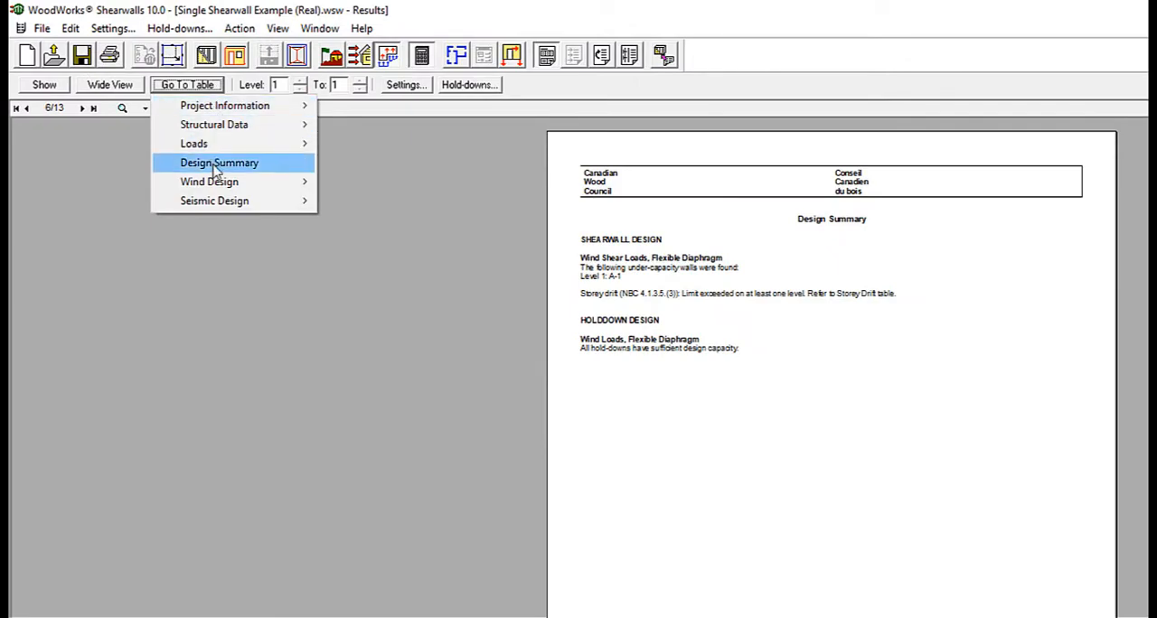
pyautogui.moveTo(150, 172)
pyautogui.moveTo(325, 186)
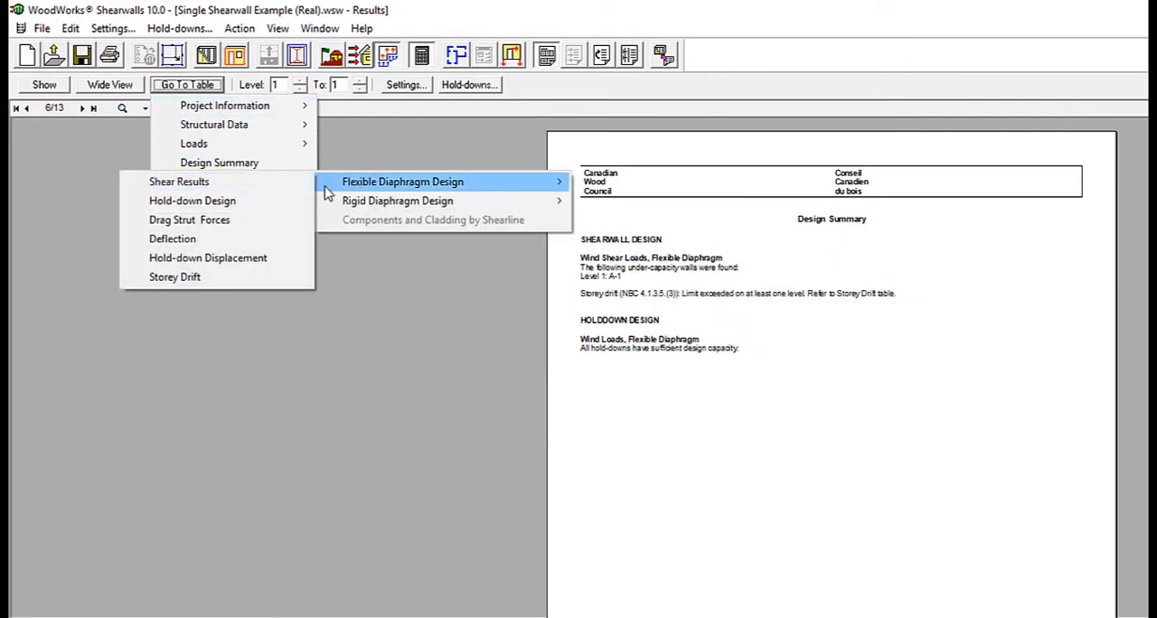
pyautogui.click(231, 183)
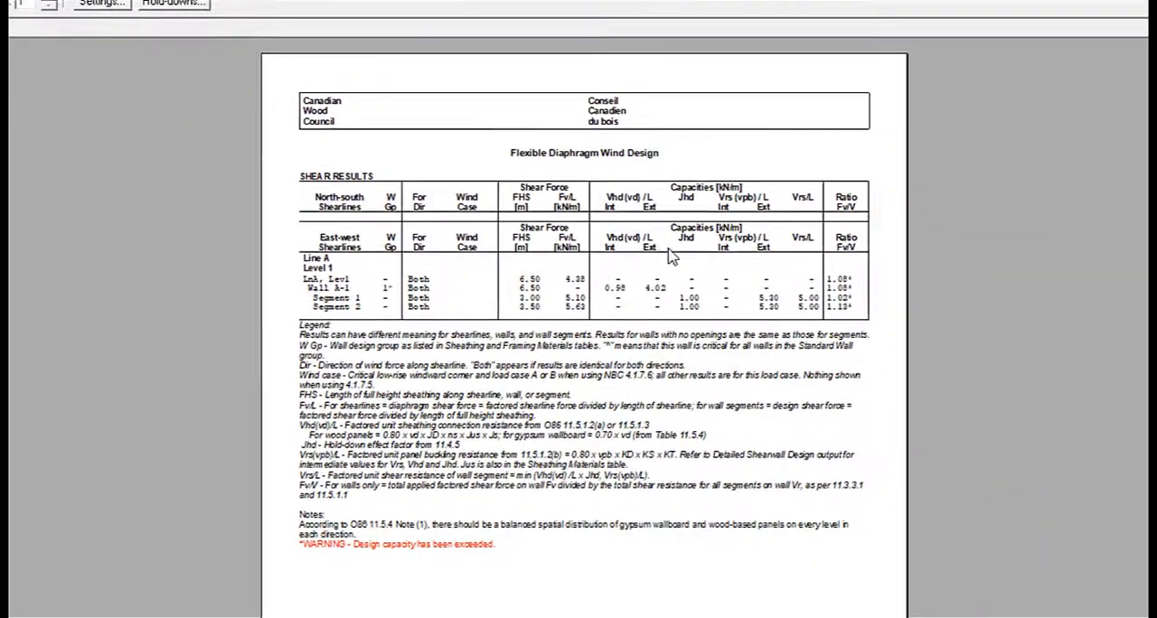
pyautogui.keyDown('ctrl'); pyautogui.scroll(2, 668, 246); pyautogui.keyUp('ctrl')
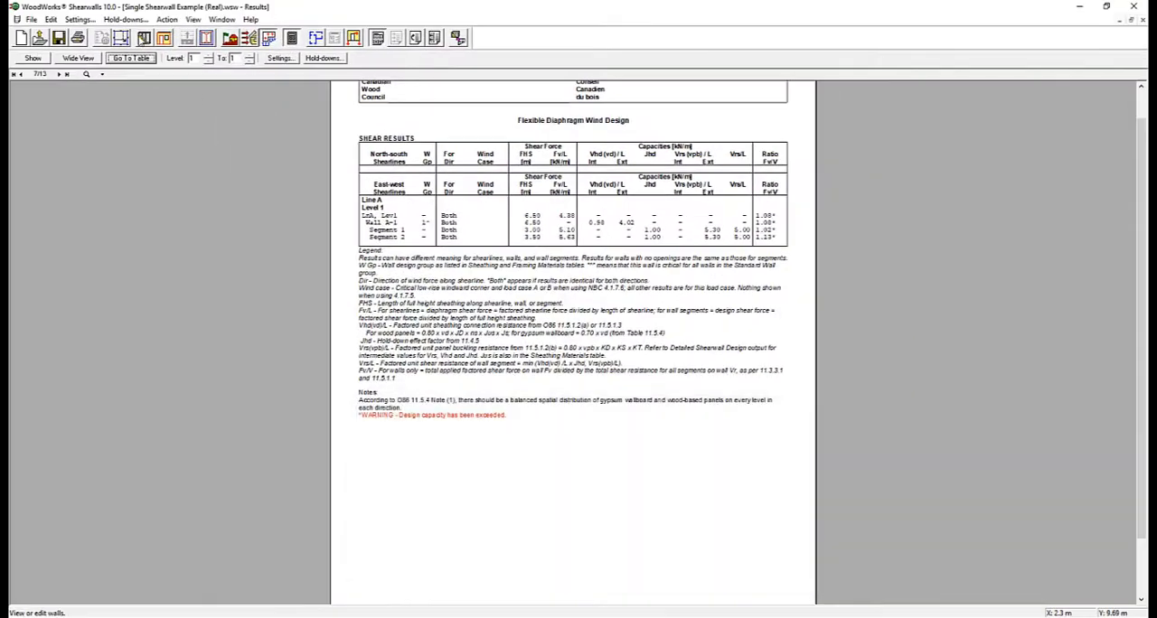
# Set the exterior sheathing thickness of the under-capacity wall A-1 to 12.5 mm
pyautogui.click(143, 38)
pyautogui.click(476, 234)
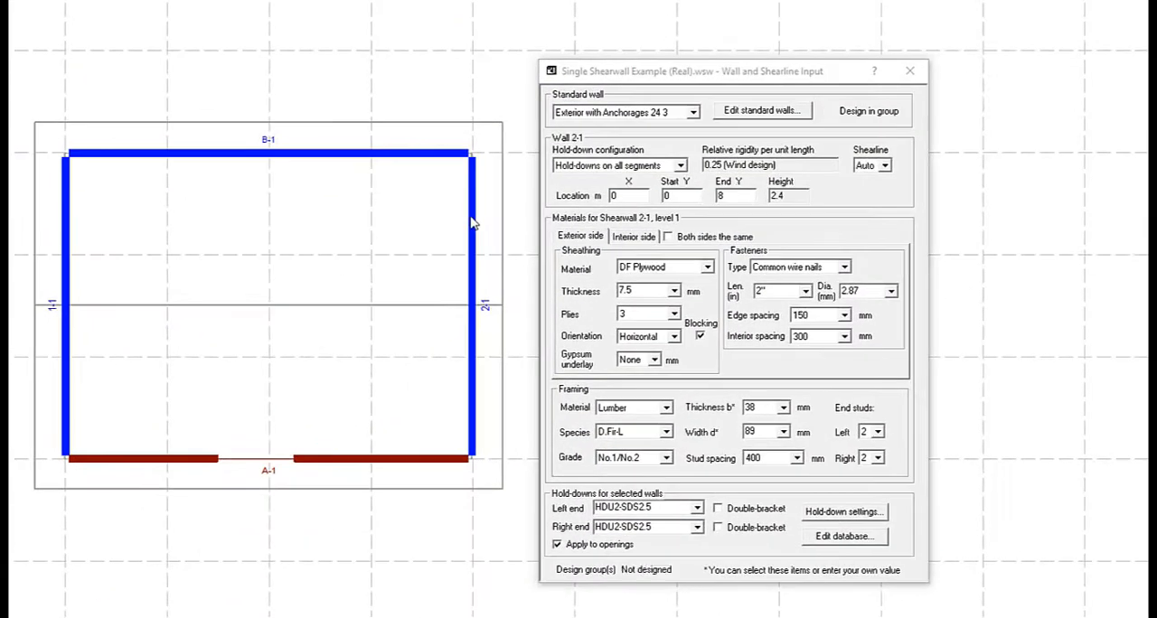
pyautogui.click(450, 453)
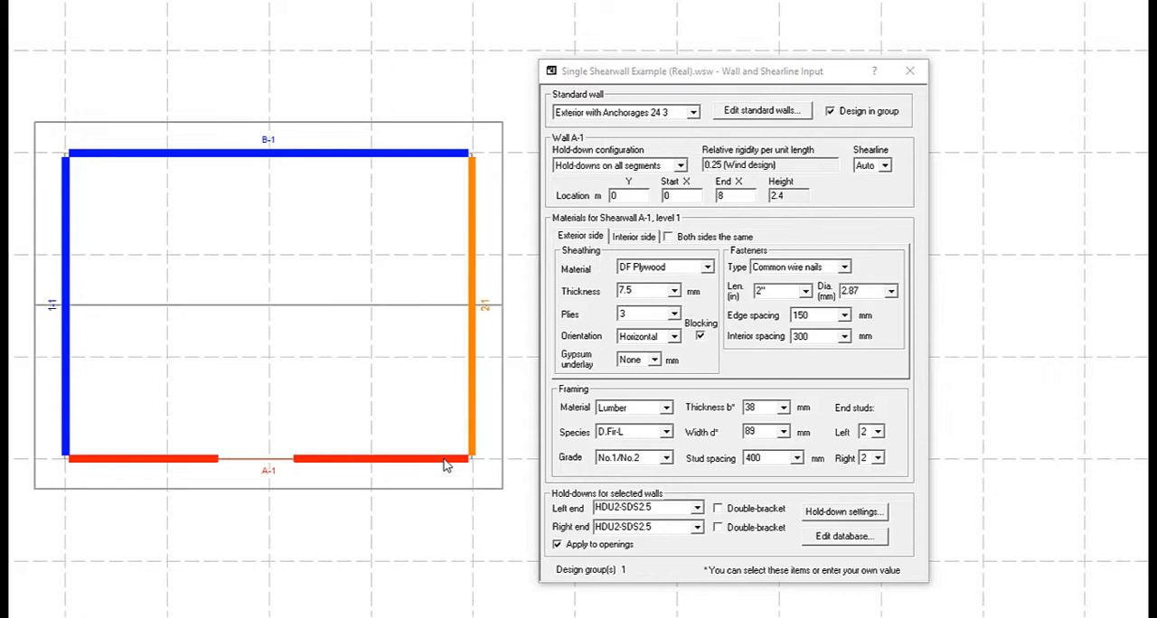
pyautogui.click(674, 292)
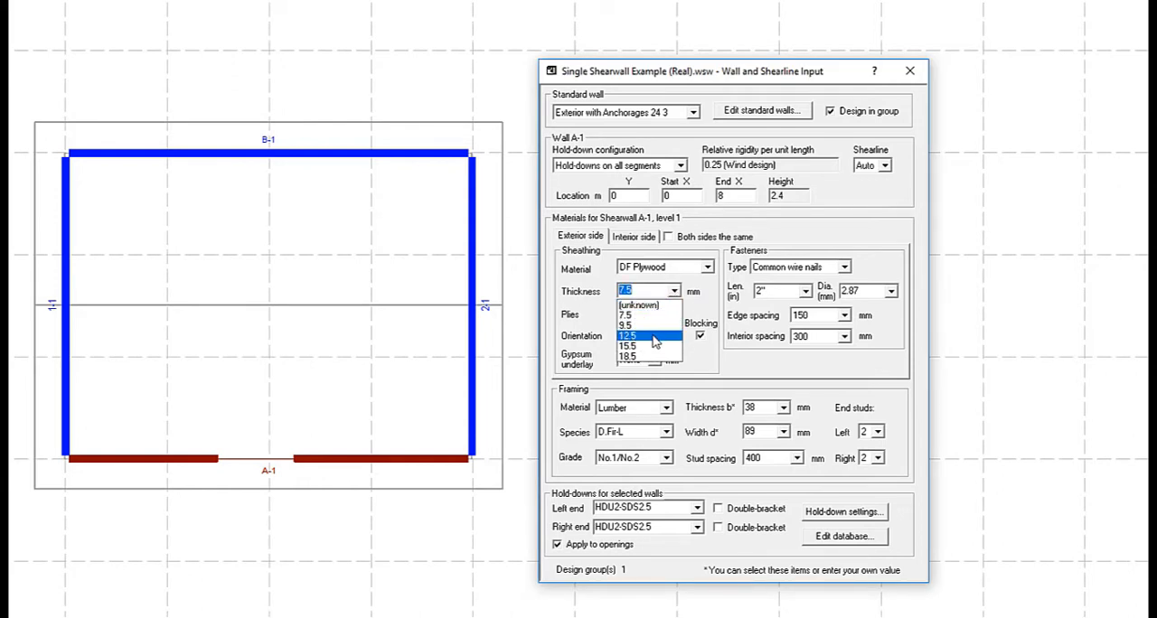
pyautogui.click(656, 340)
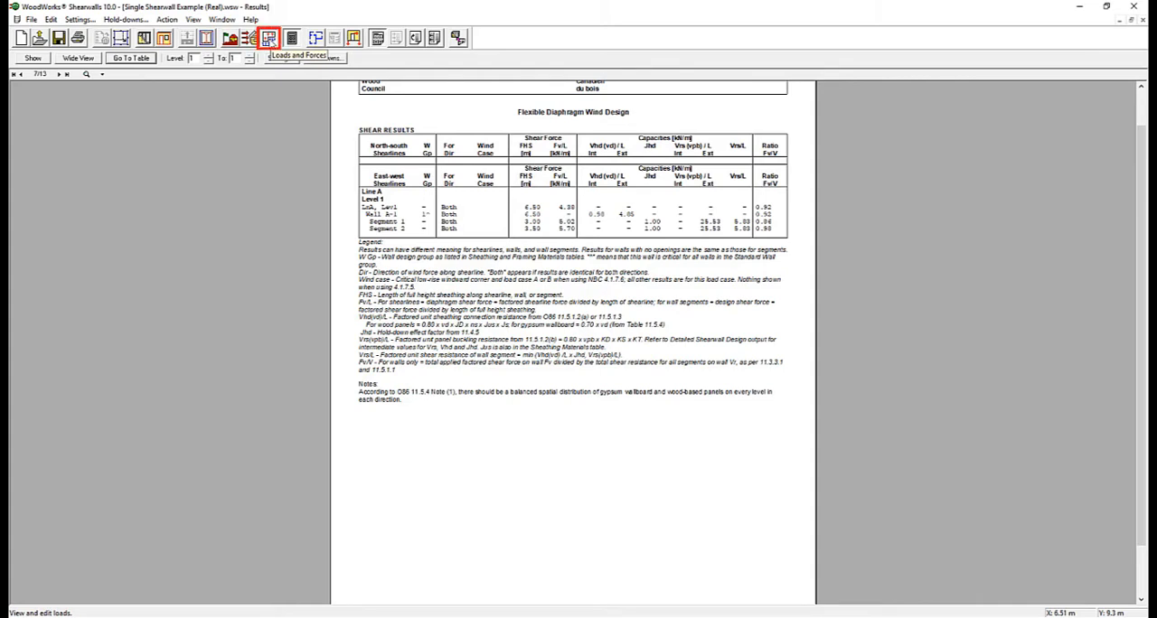
# Examine the loads and forces plan and the load types offered for a new load, such as wind uplift and dead load
pyautogui.click(269, 40)
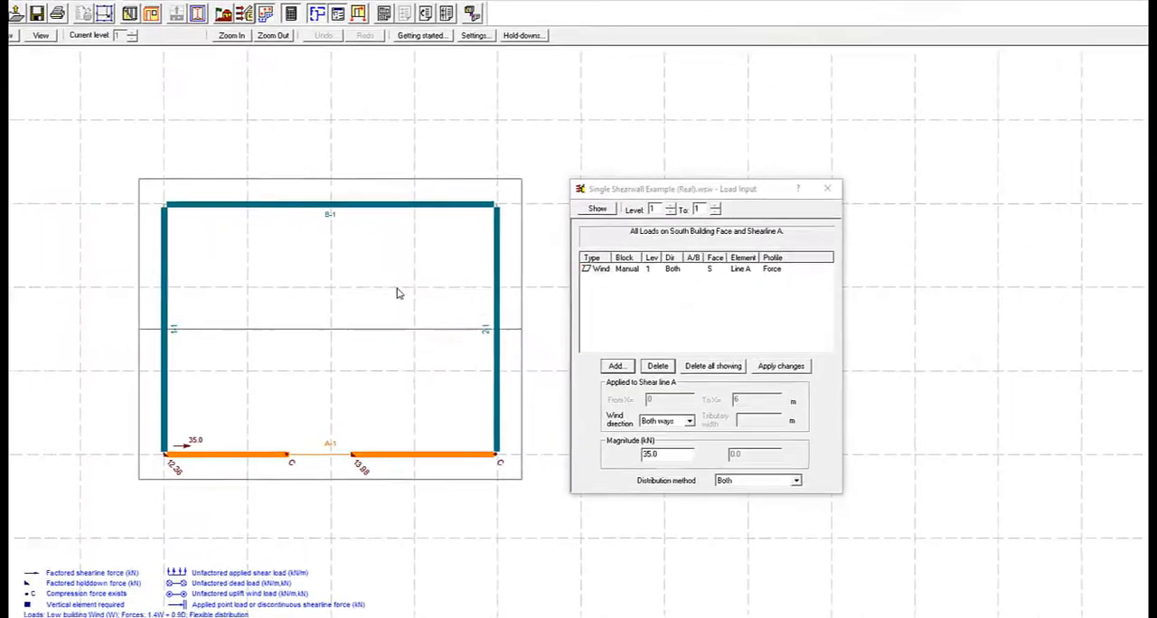
pyautogui.click(674, 376)
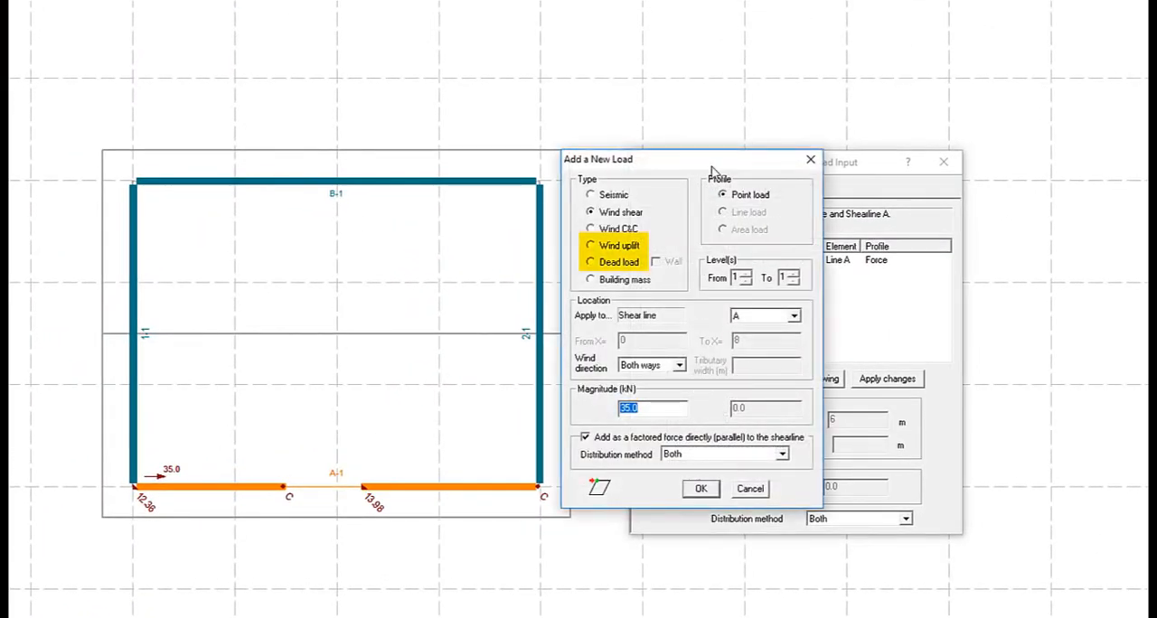
pyautogui.moveTo(717, 165); pyautogui.dragTo(773, 169)
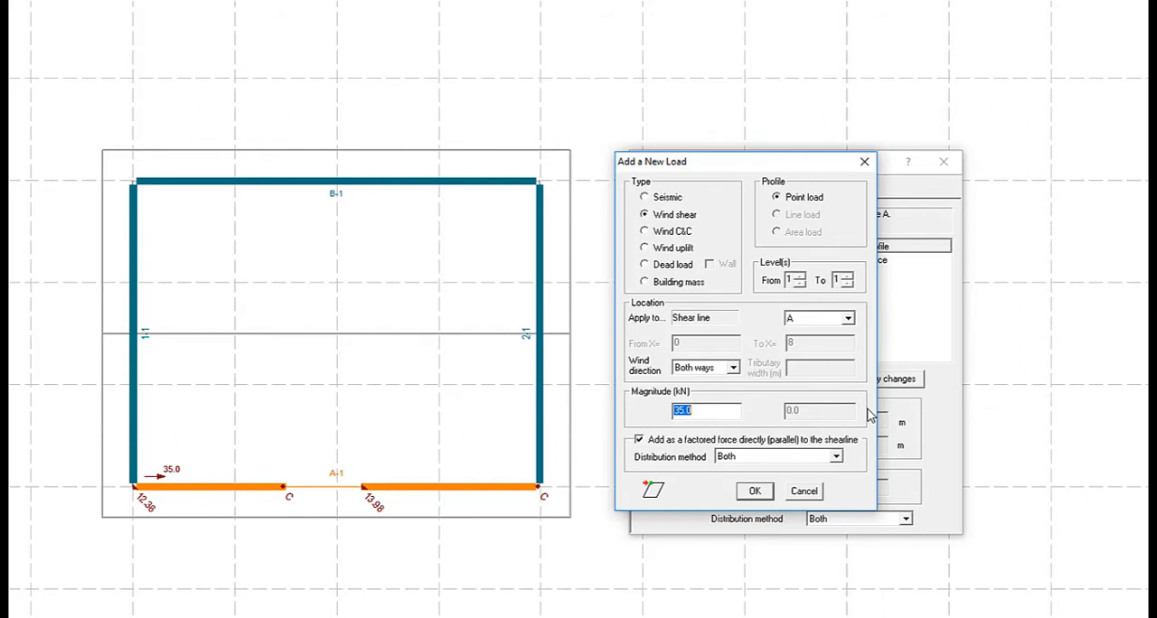
pyautogui.click(806, 497)
# Add a 20 kN wind shear point load to shearline A as a factored force acting both ways
pyautogui.click(689, 380)
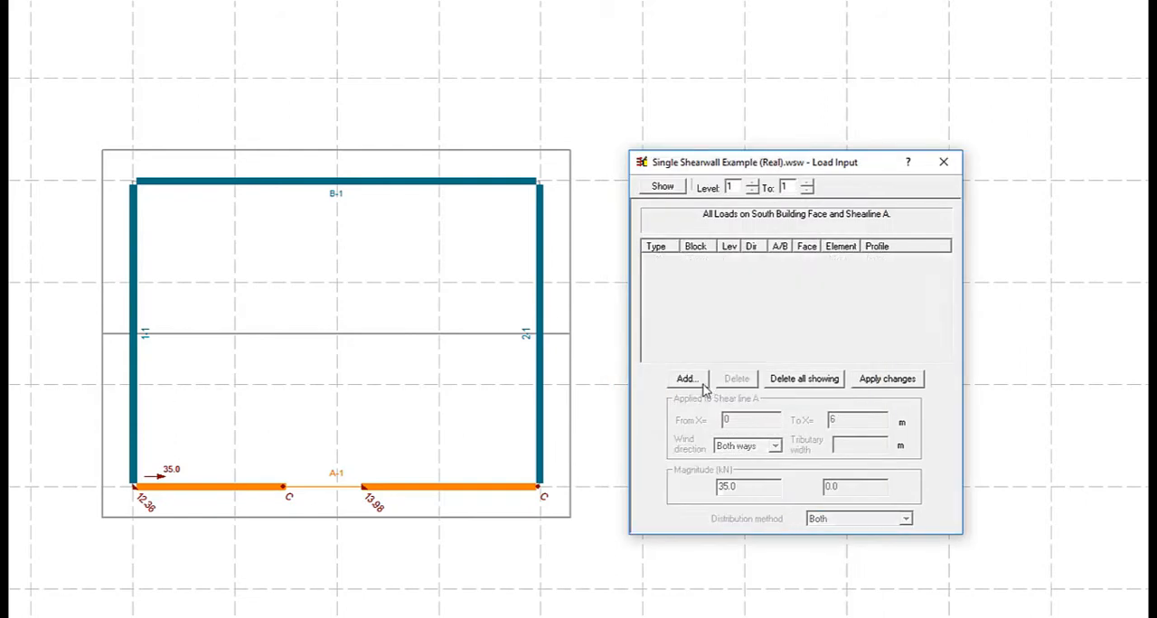
pyautogui.write('20')
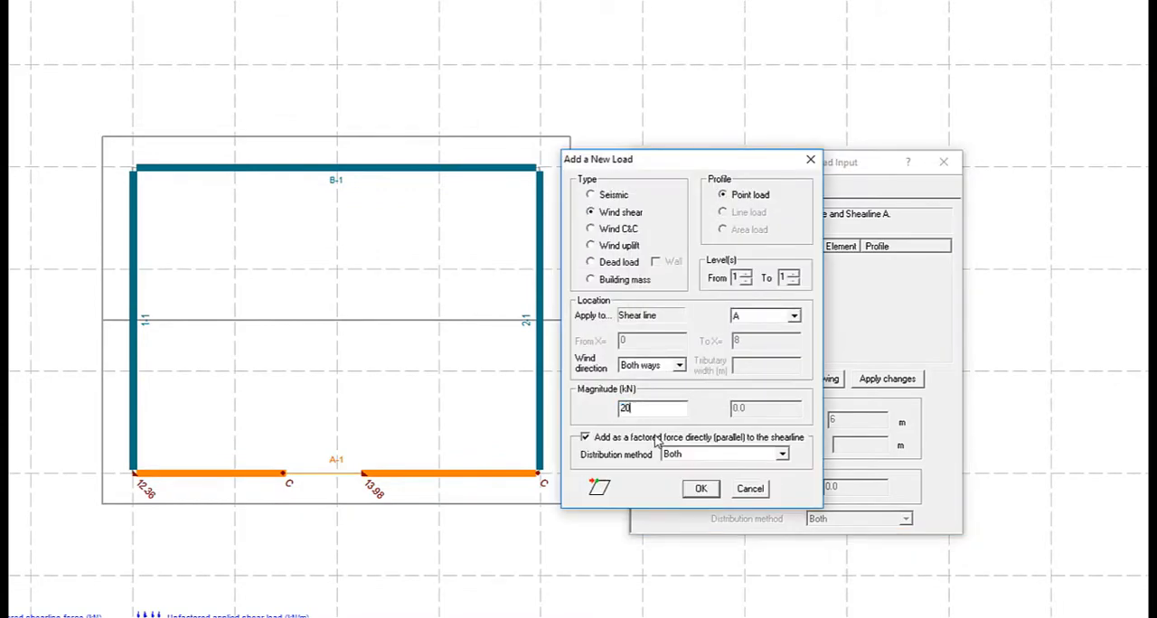
pyautogui.click(701, 489)
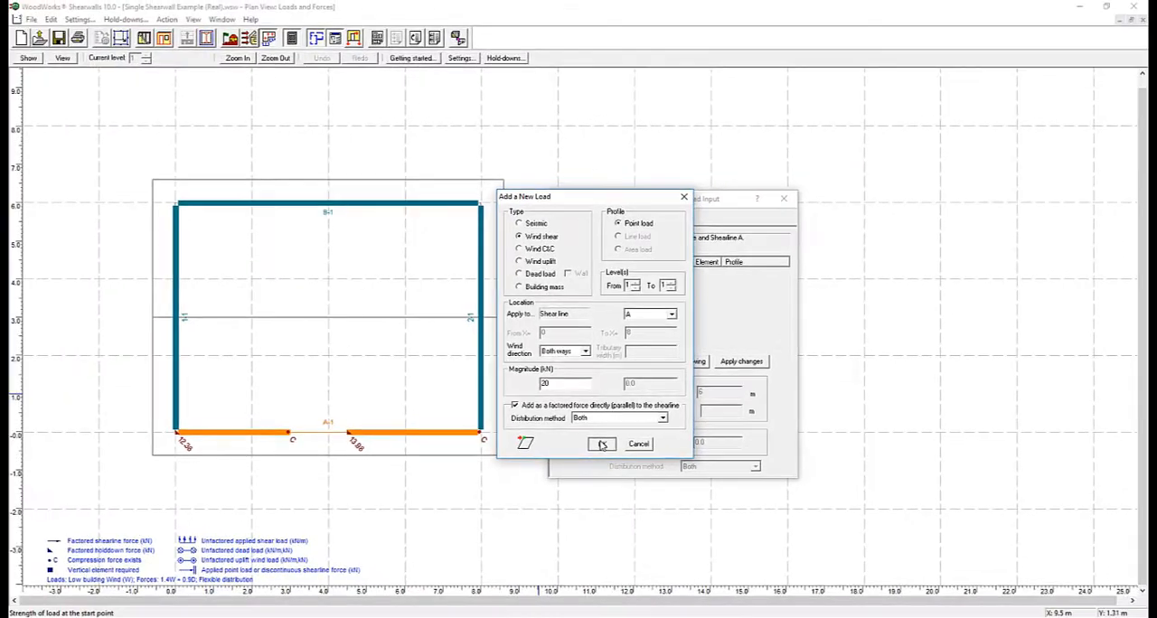
# Run the shearwall design and go to the Hold-down Design table for the flexible diaphragm wind design
pyautogui.click(246, 38)
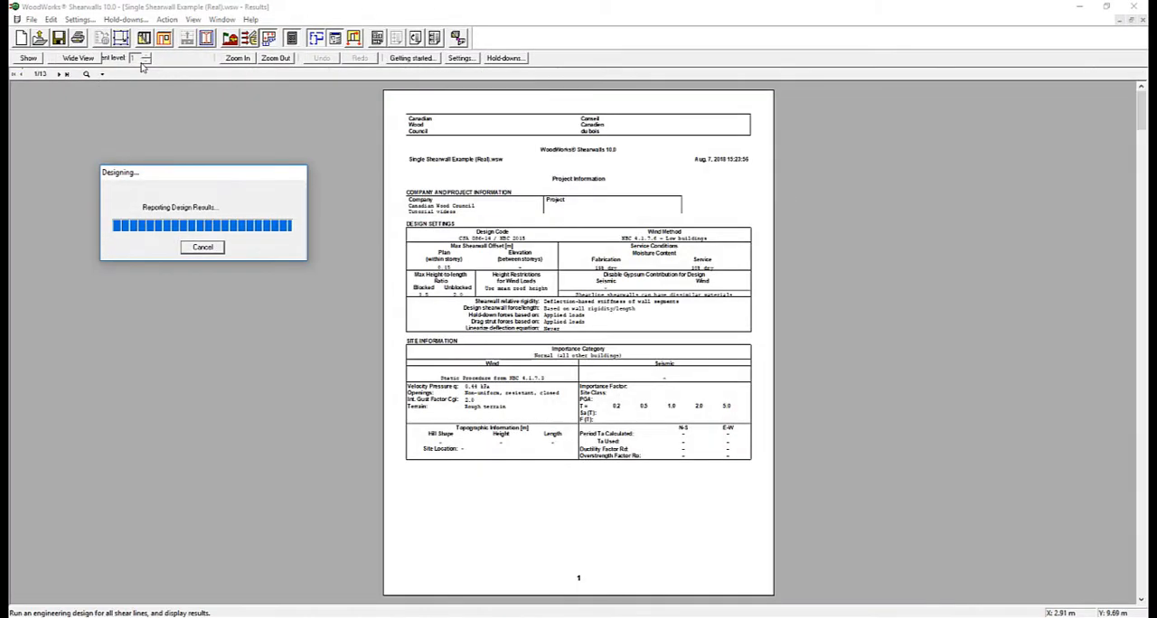
pyautogui.click(149, 59)
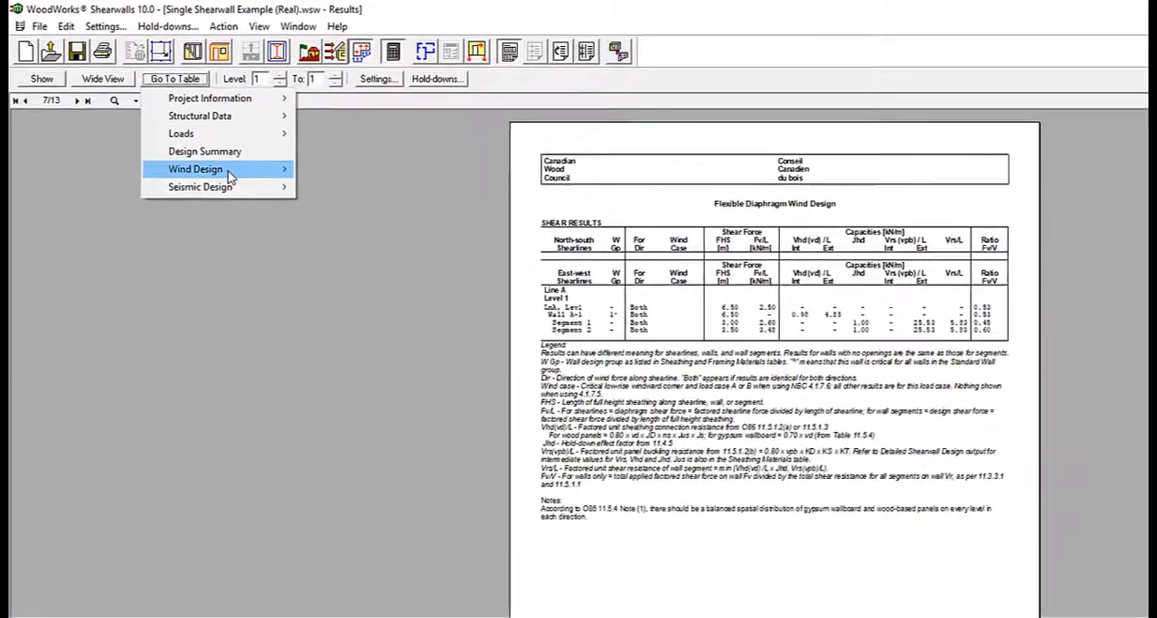
pyautogui.moveTo(173, 126)
pyautogui.moveTo(333, 178)
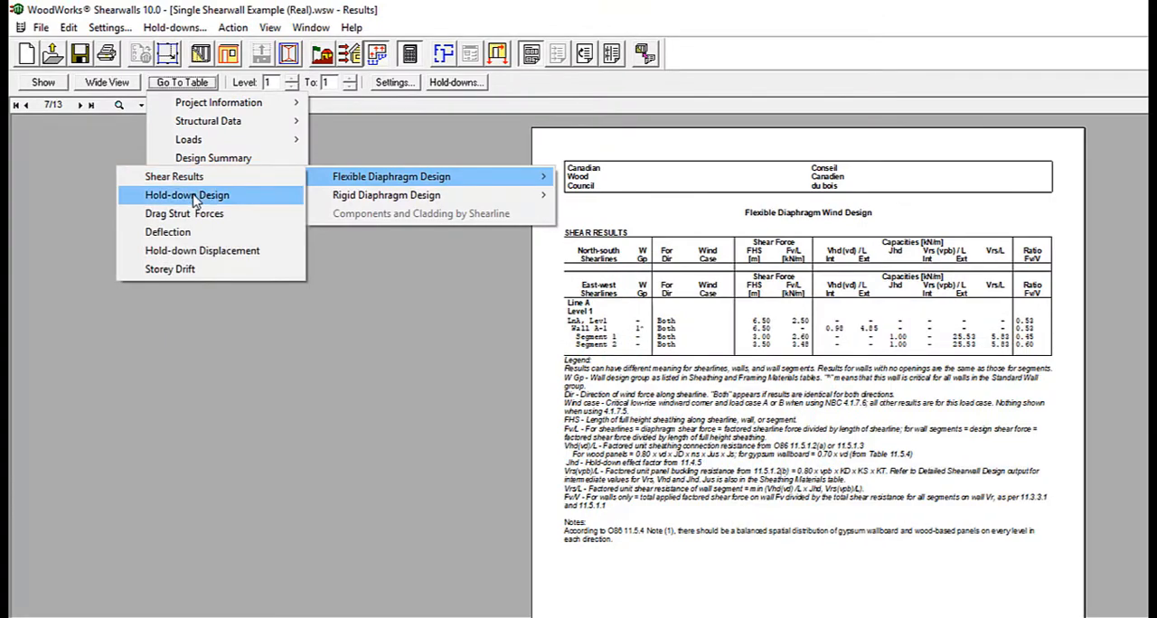
pyautogui.click(203, 197)
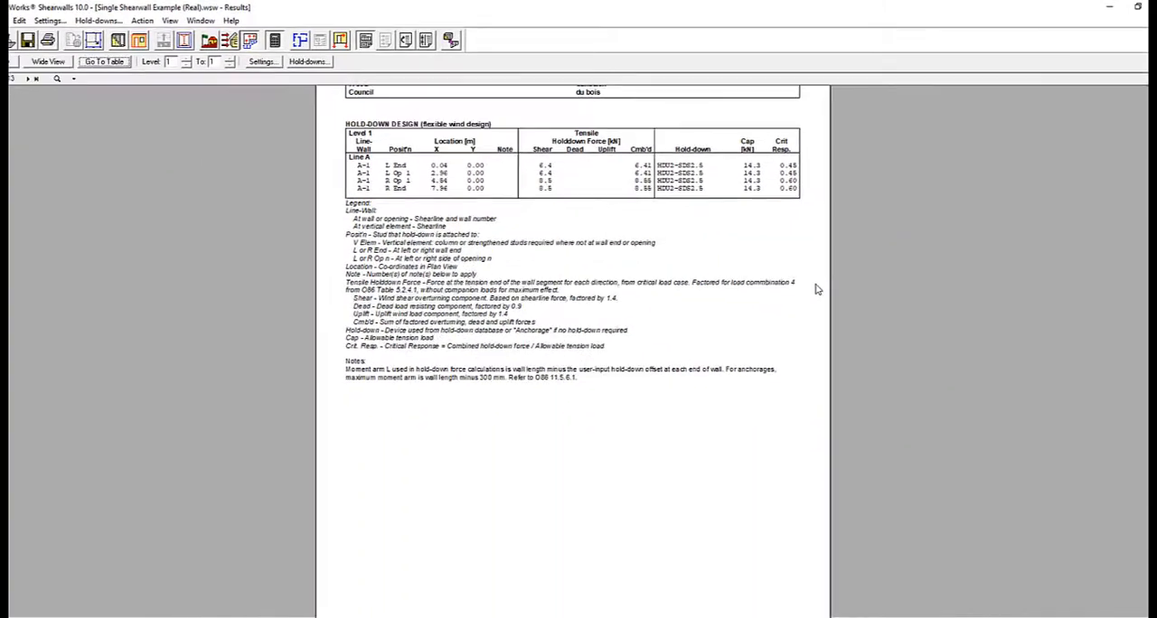
# Add a wind uplift line load of 2.85 kN/m along wall line A from 0 to 8 m
pyautogui.click(250, 41)
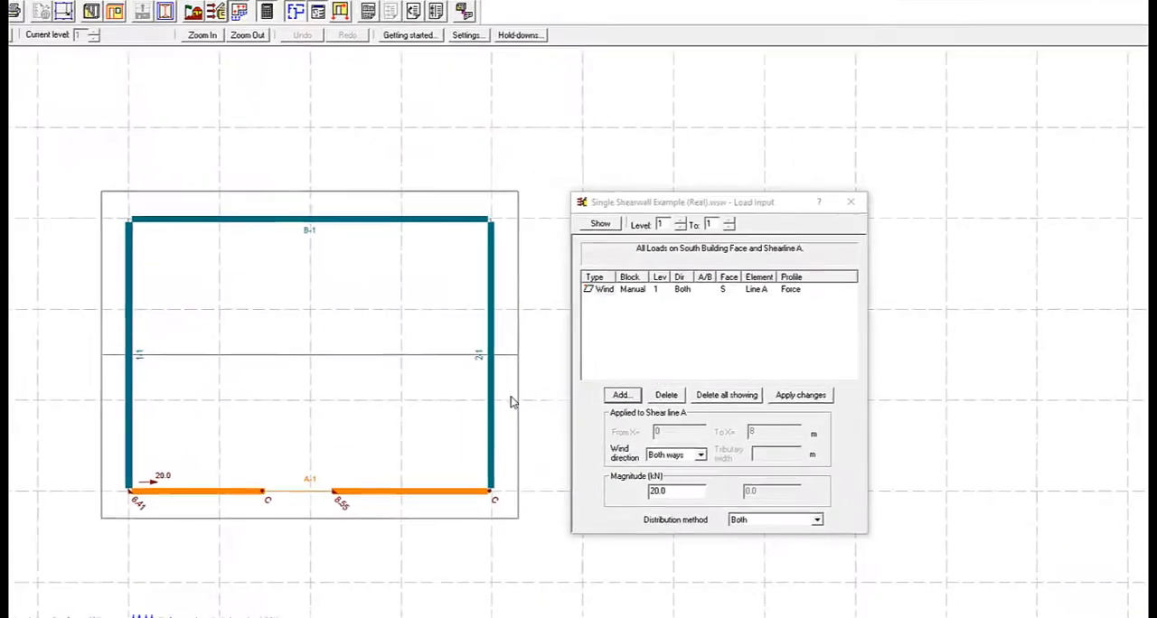
pyautogui.click(591, 360)
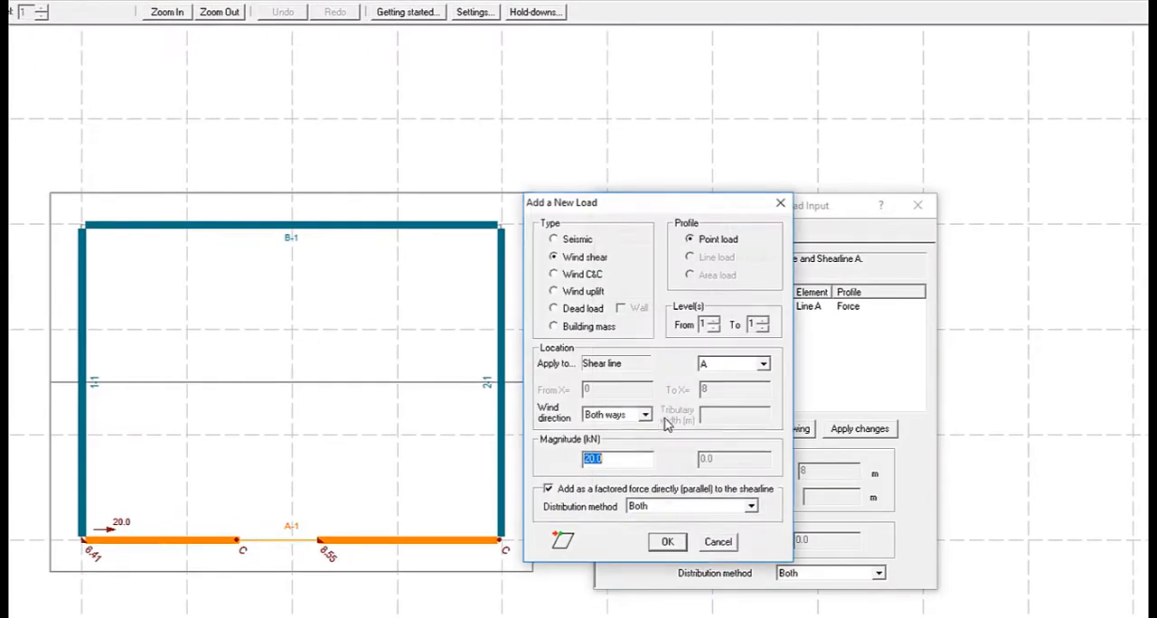
pyautogui.click(553, 290)
pyautogui.click(690, 257)
pyautogui.moveTo(610, 464); pyautogui.dragTo(541, 473)
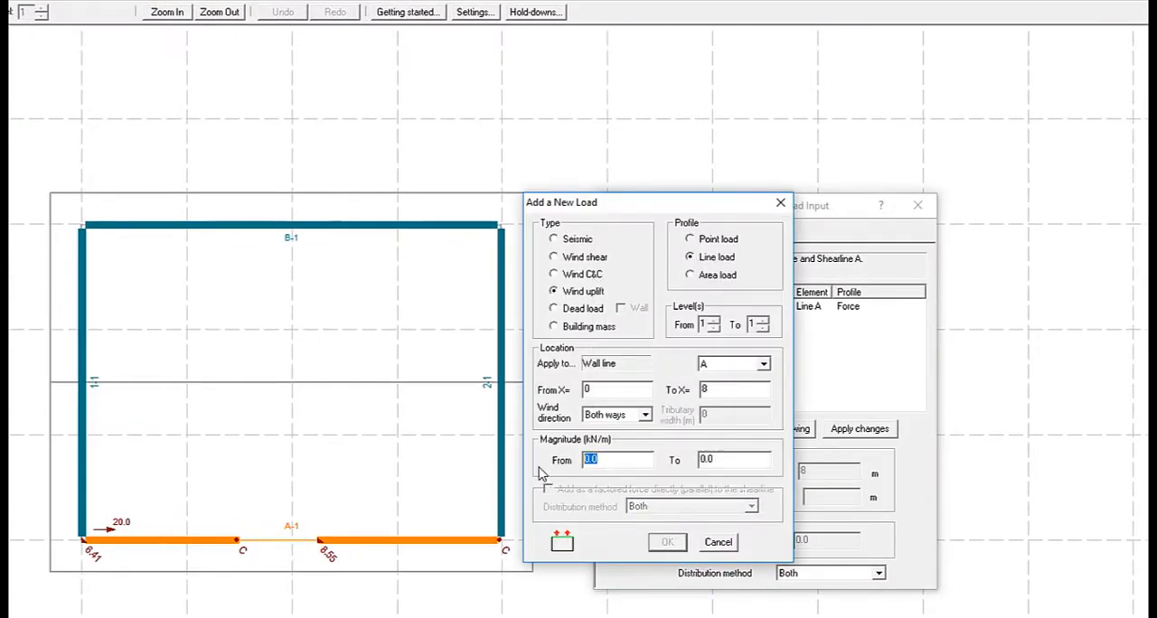
pyautogui.write('2.85')
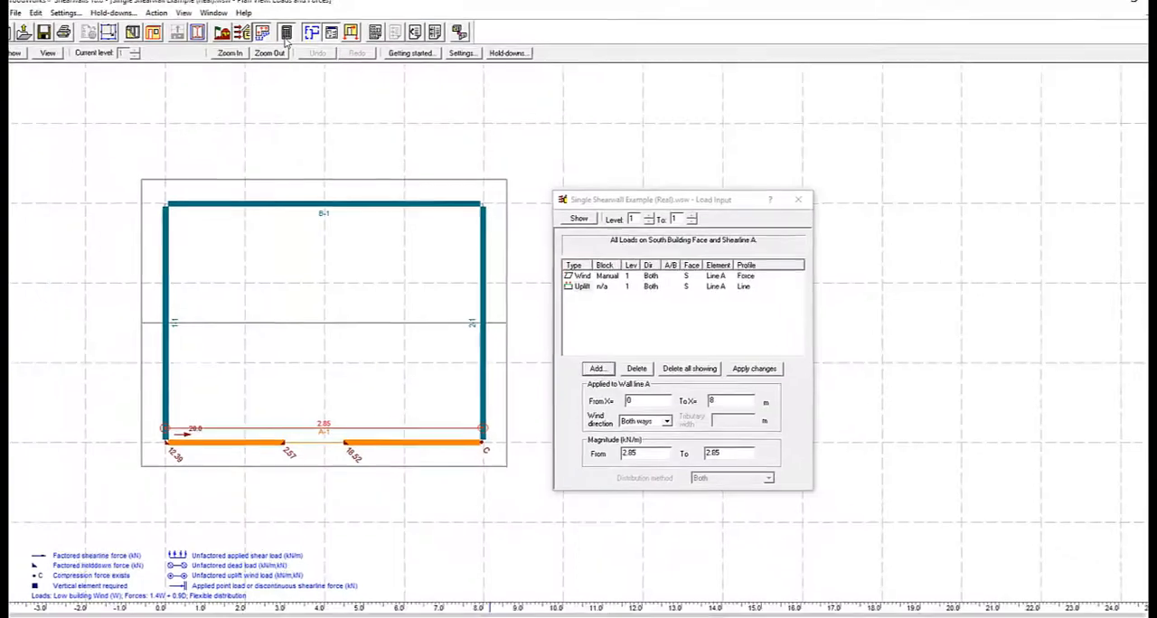
# Rerun the design with the uplift load included and examine the flexible wind Hold-down Design table
pyautogui.click(305, 39)
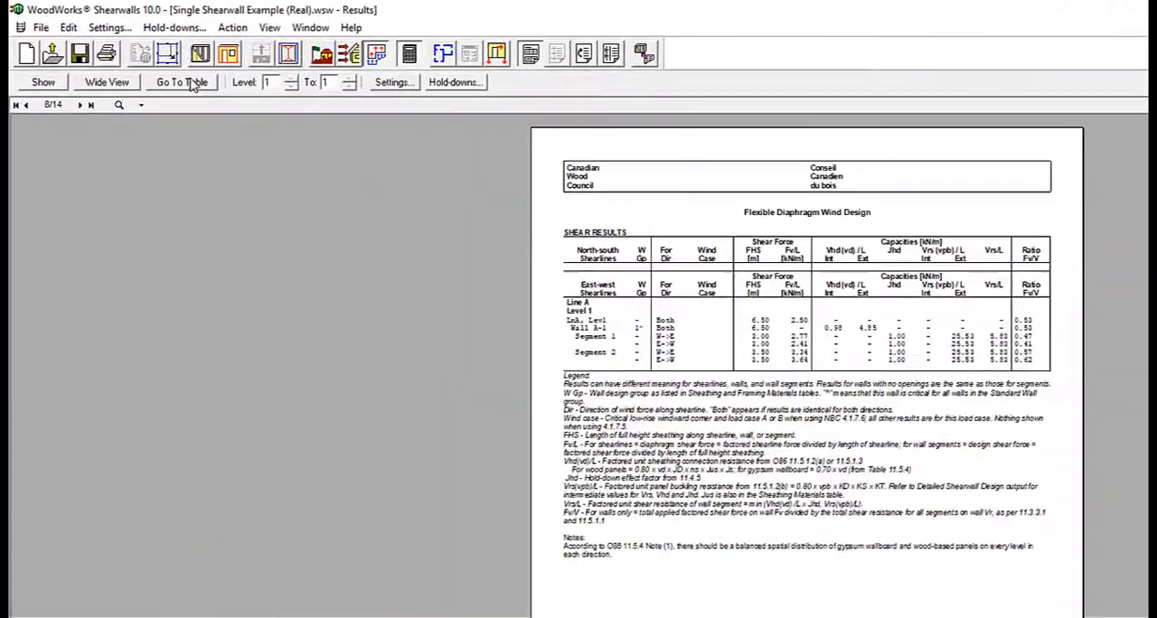
pyautogui.click(137, 62)
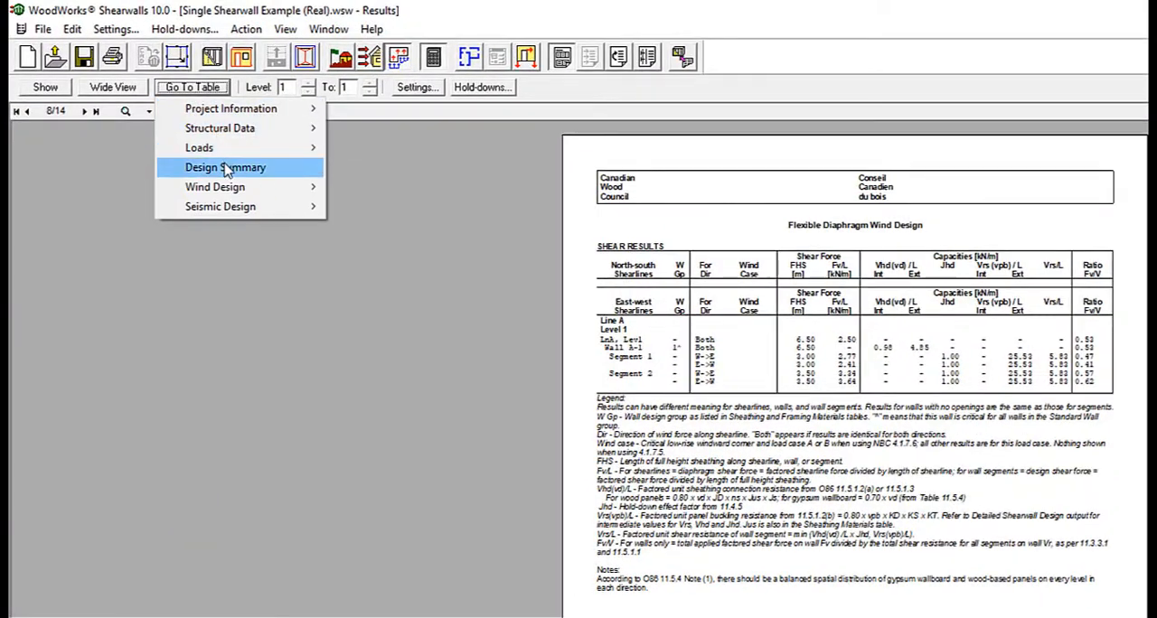
pyautogui.moveTo(160, 132)
pyautogui.moveTo(293, 132)
pyautogui.click(252, 208)
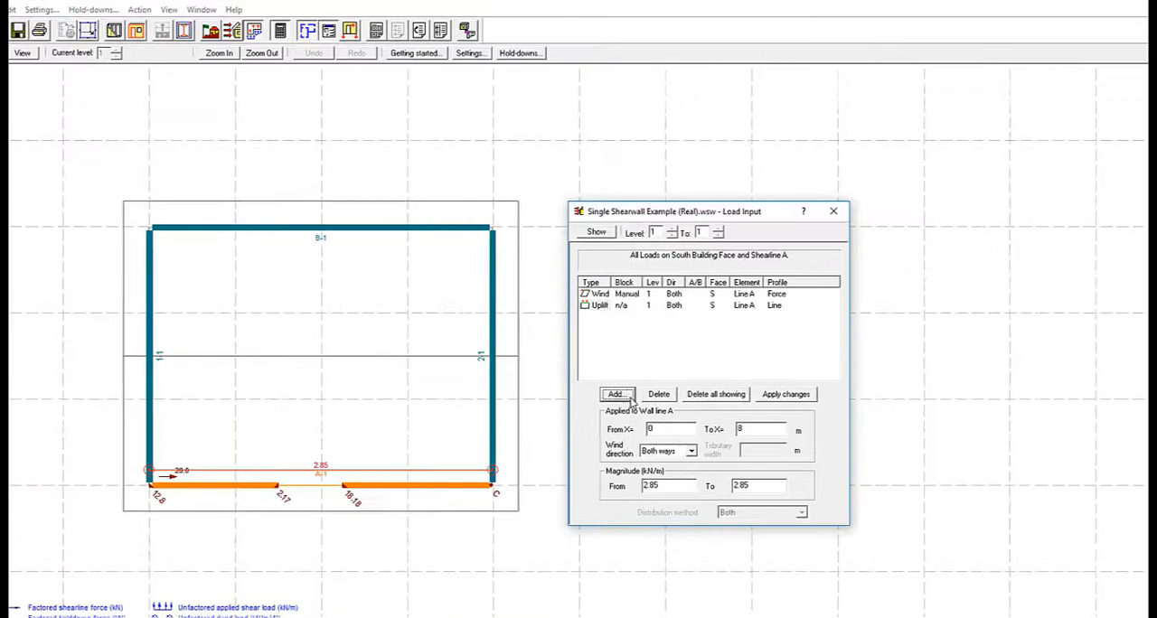
# Add a dead line load of 2.4 kN/m to the wall on line A, from 0 to 8 m
pyautogui.click(584, 392)
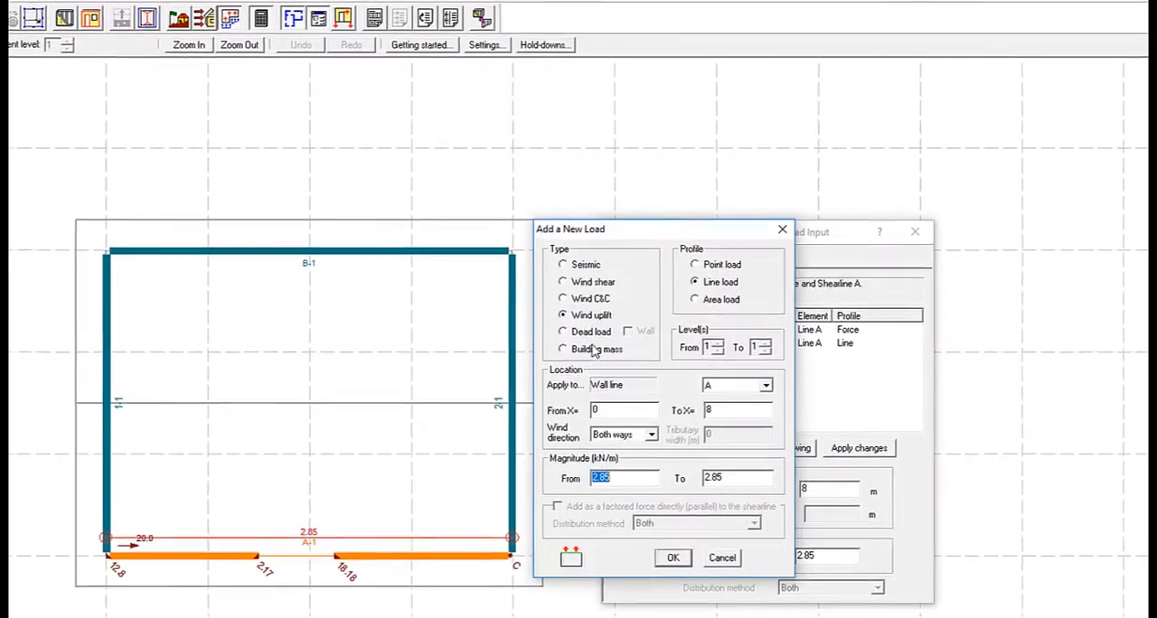
pyautogui.click(562, 332)
pyautogui.click(627, 333)
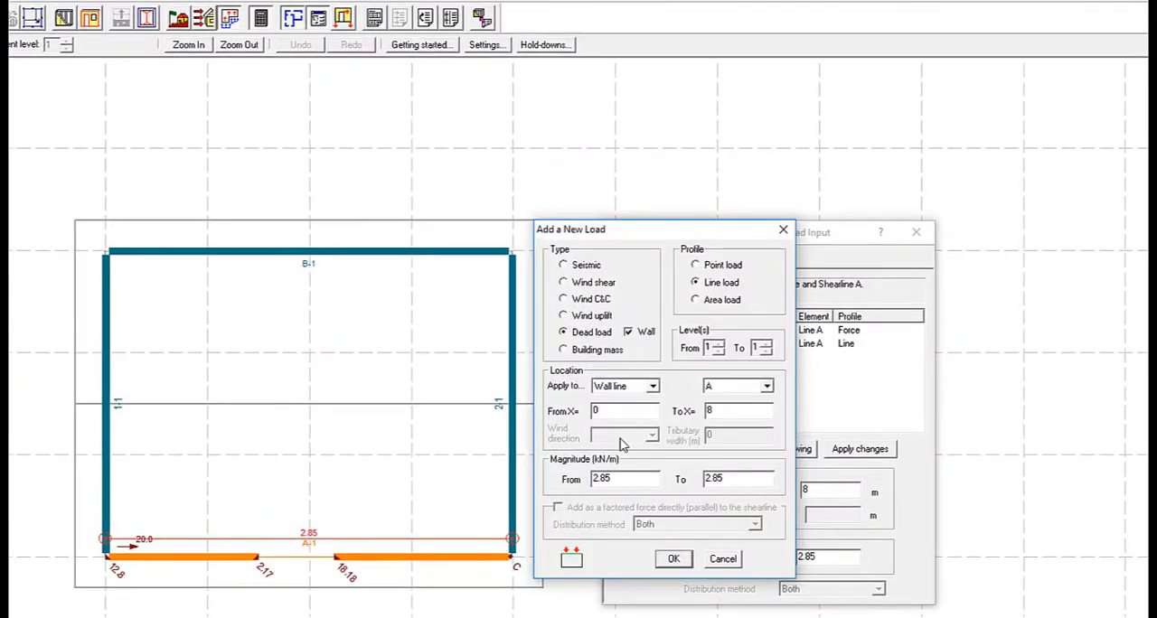
pyautogui.moveTo(620, 477); pyautogui.dragTo(567, 479)
pyautogui.write('2.4')
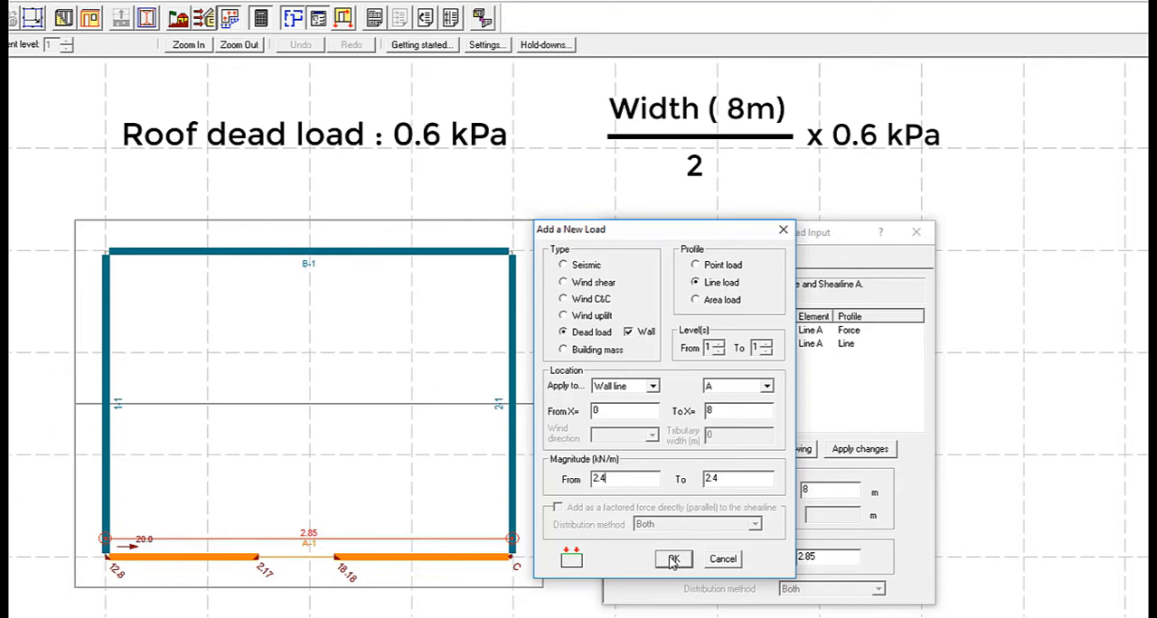
pyautogui.click(673, 559)
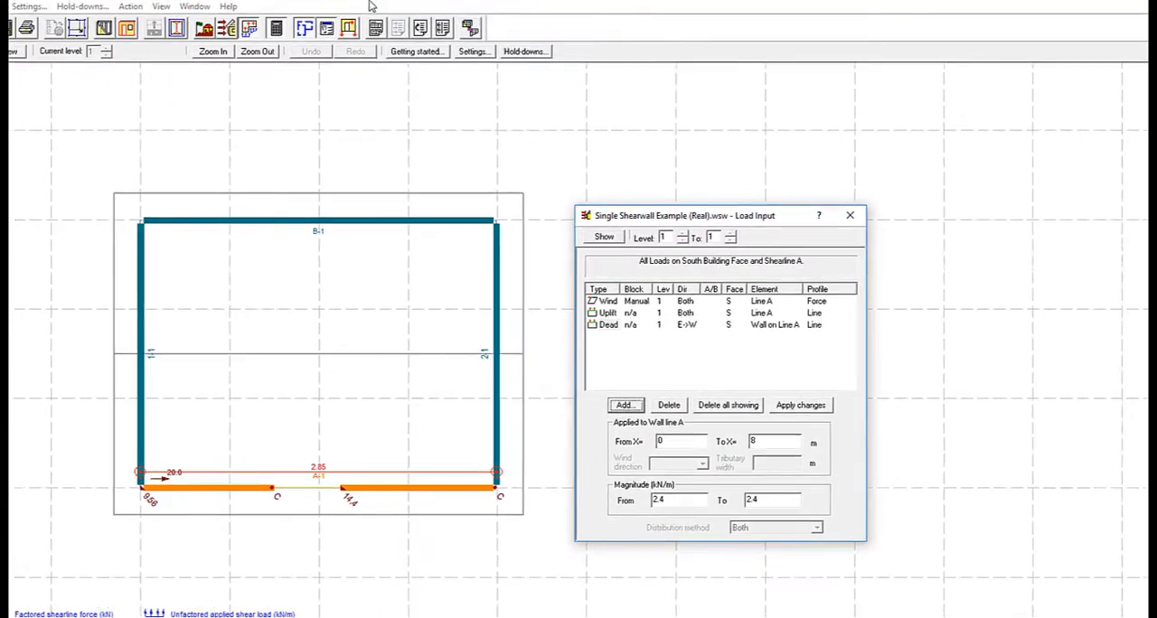
# Inspect shearline A's loads in elevation view, and run the design again to check the hold-down results
pyautogui.click(352, 38)
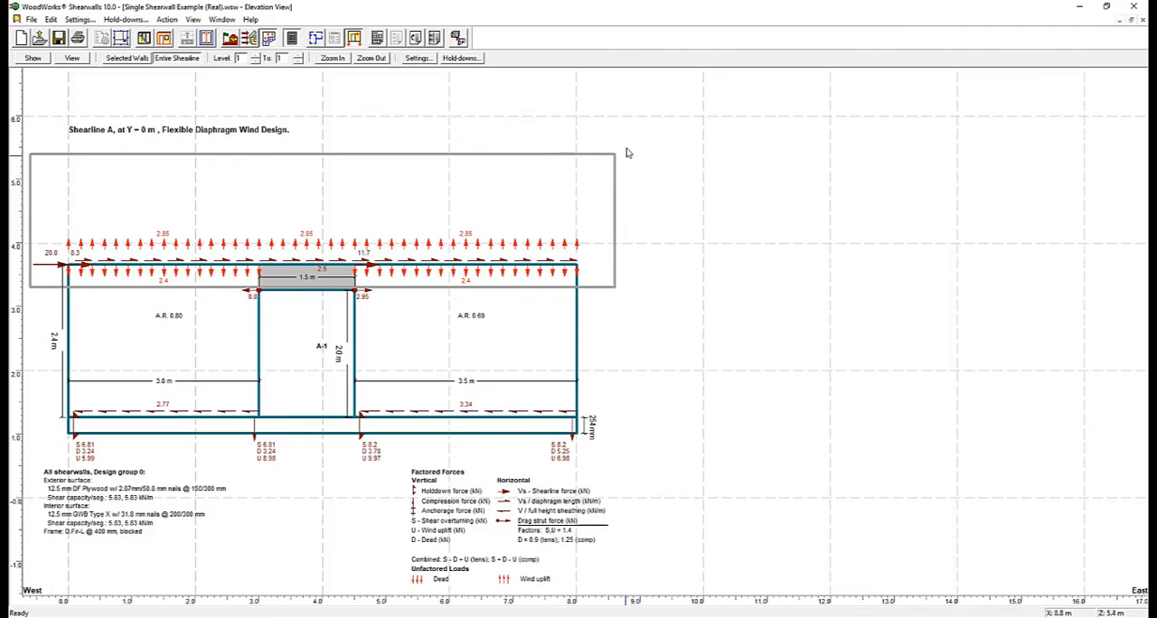
pyautogui.click(290, 41)
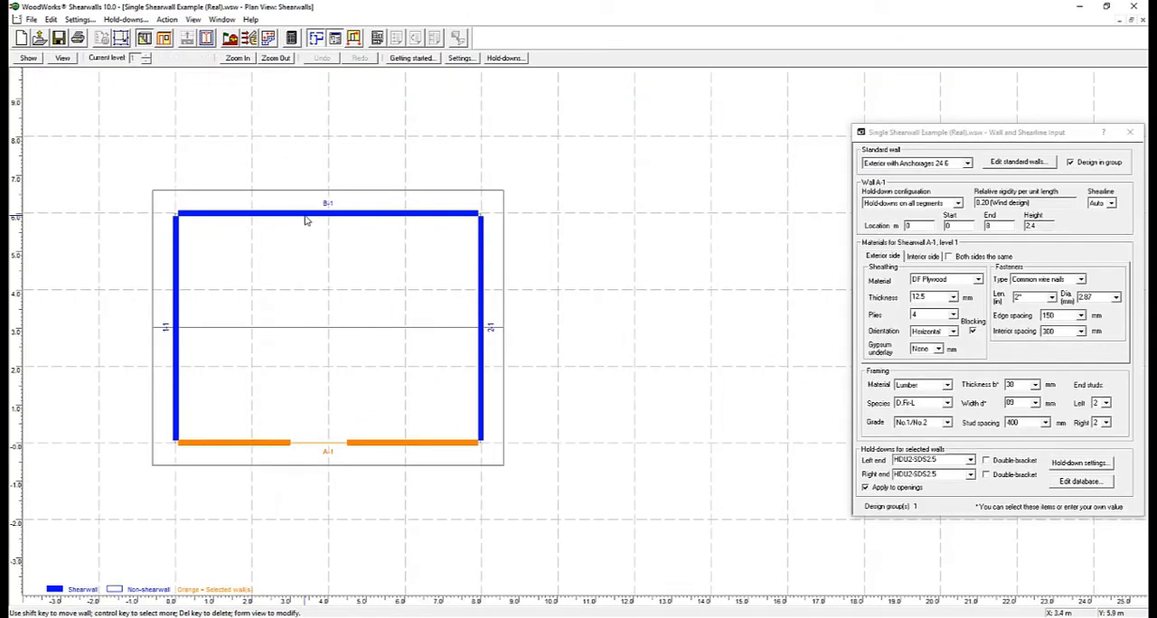
# Split wall B-1 to form a middle segment ending at 4.5 m and assign it the standard wall Ext. Non Shear (tutorial6)
pyautogui.click(304, 219)
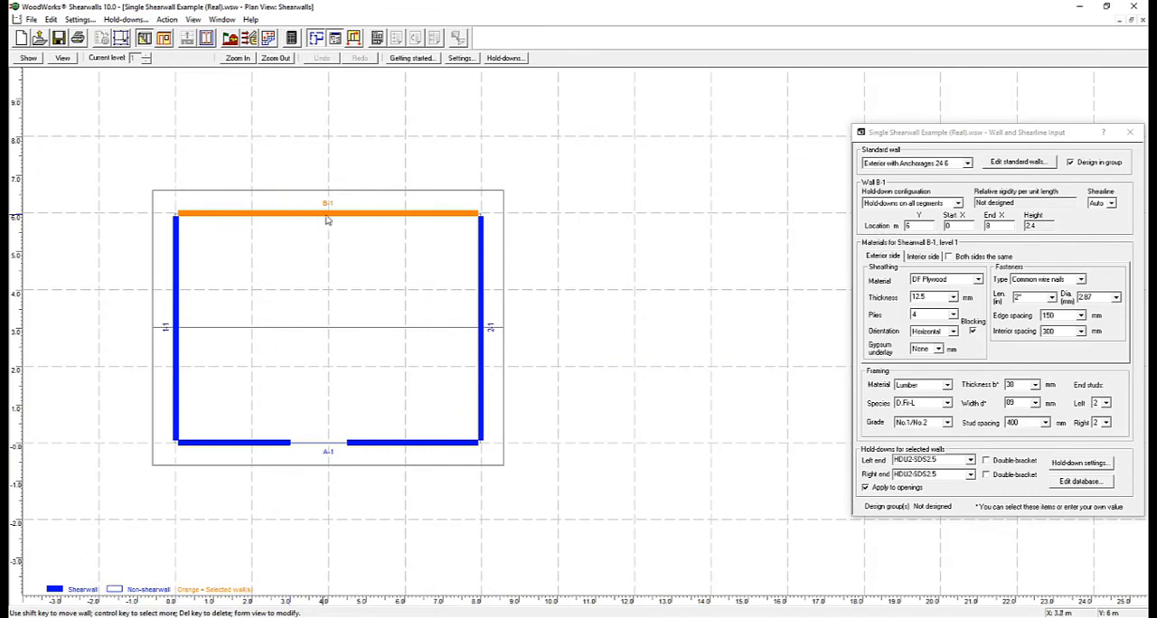
pyautogui.moveTo(290, 216); pyautogui.dragTo(341, 216)
pyautogui.moveTo(1000, 226); pyautogui.dragTo(942, 236)
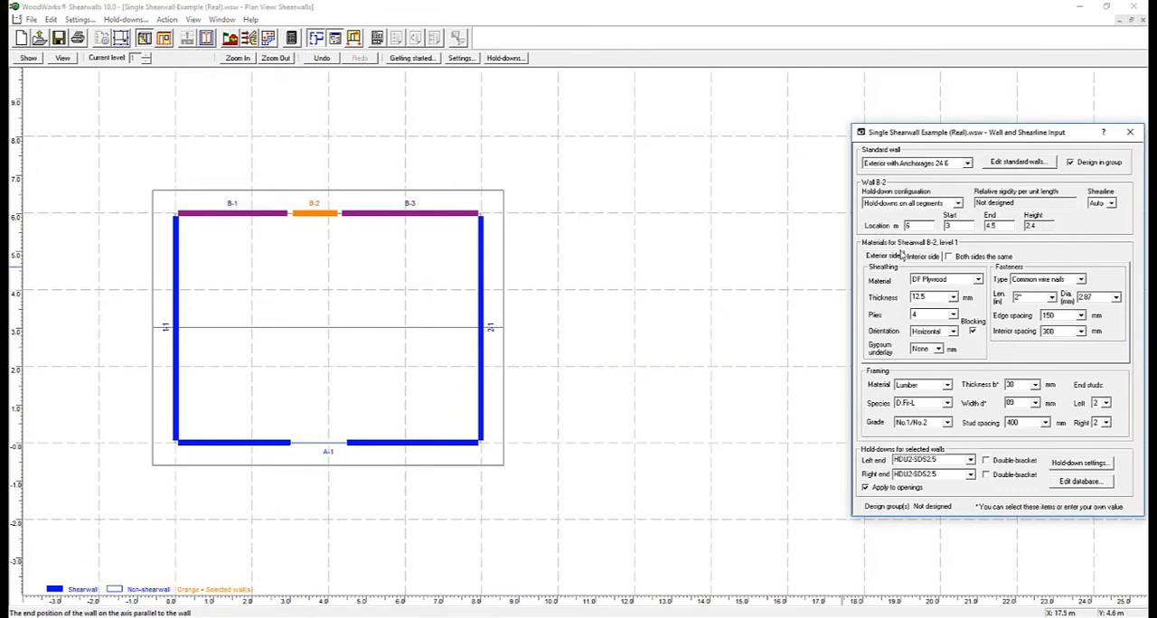
pyautogui.click(940, 163)
pyautogui.click(934, 193)
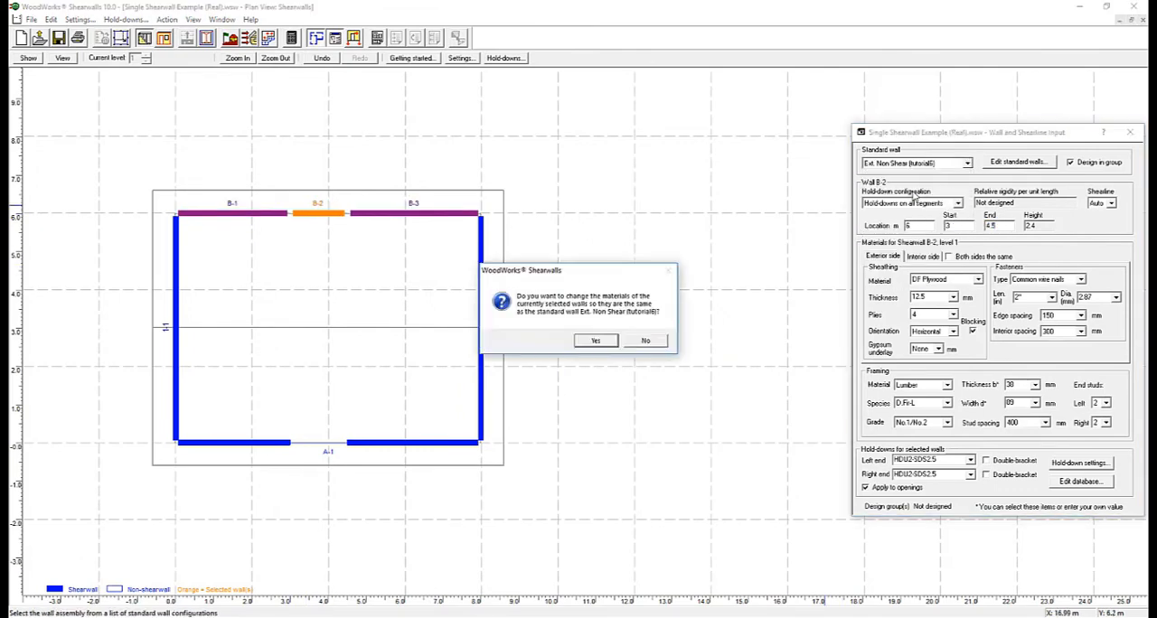
pyautogui.click(596, 345)
# Add a dead line load of 2.4 kN/m to the wall on line B, from 0 to 8 m
pyautogui.click(271, 41)
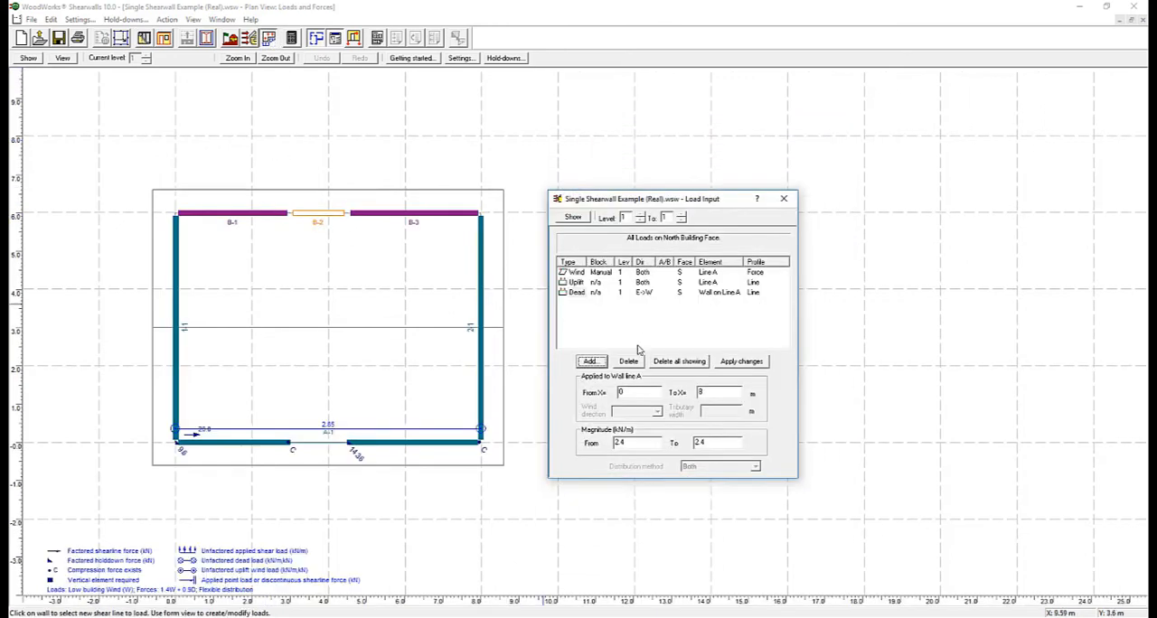
pyautogui.click(384, 215)
pyautogui.click(591, 359)
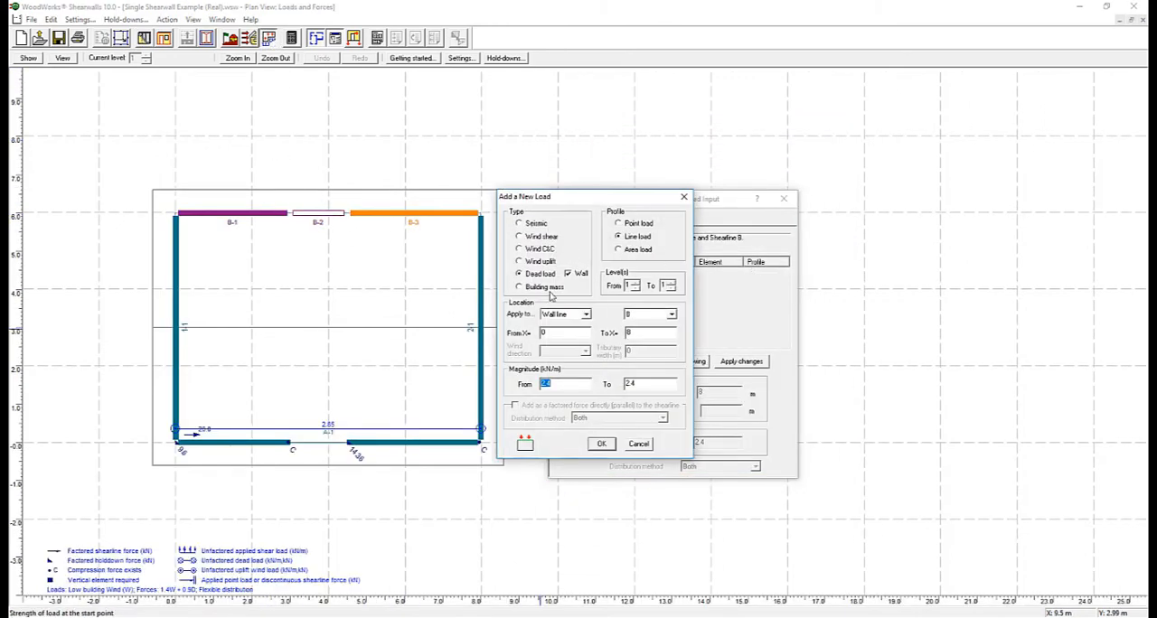
pyautogui.click(600, 444)
# Add a wind uplift line load of 2.85 kN/m along wall line B
pyautogui.click(591, 360)
pyautogui.click(519, 262)
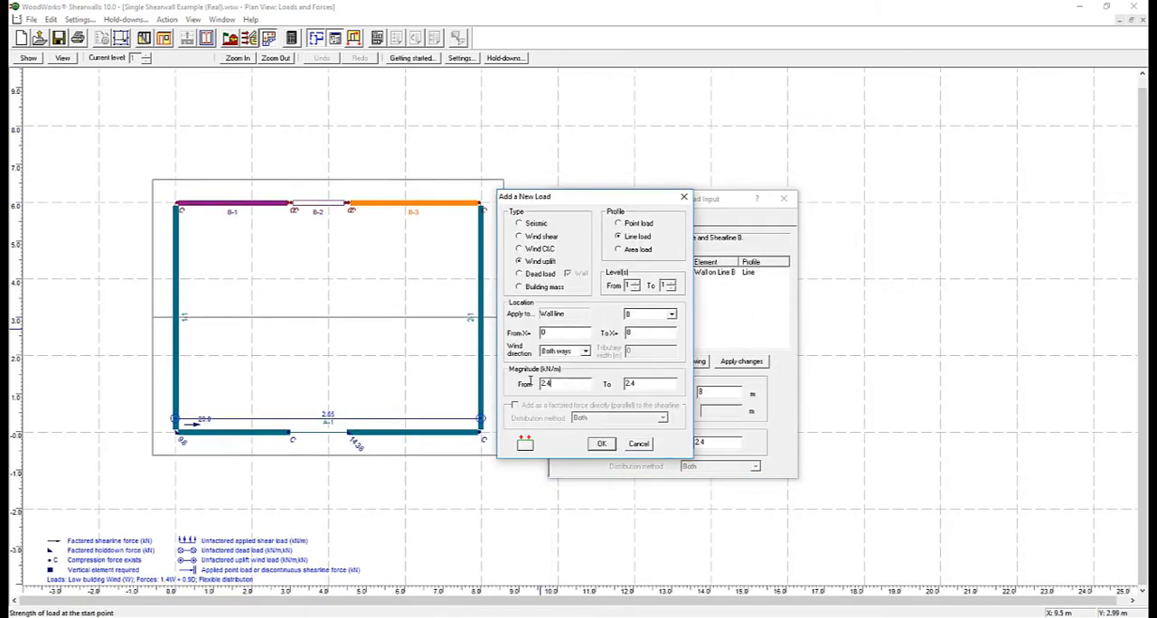
pyautogui.moveTo(553, 384); pyautogui.dragTo(533, 384)
pyautogui.write('2.85')
pyautogui.click(601, 444)
# Add a 20 kN wind shear point load directly to shearline B as a factored force acting both ways
pyautogui.click(590, 362)
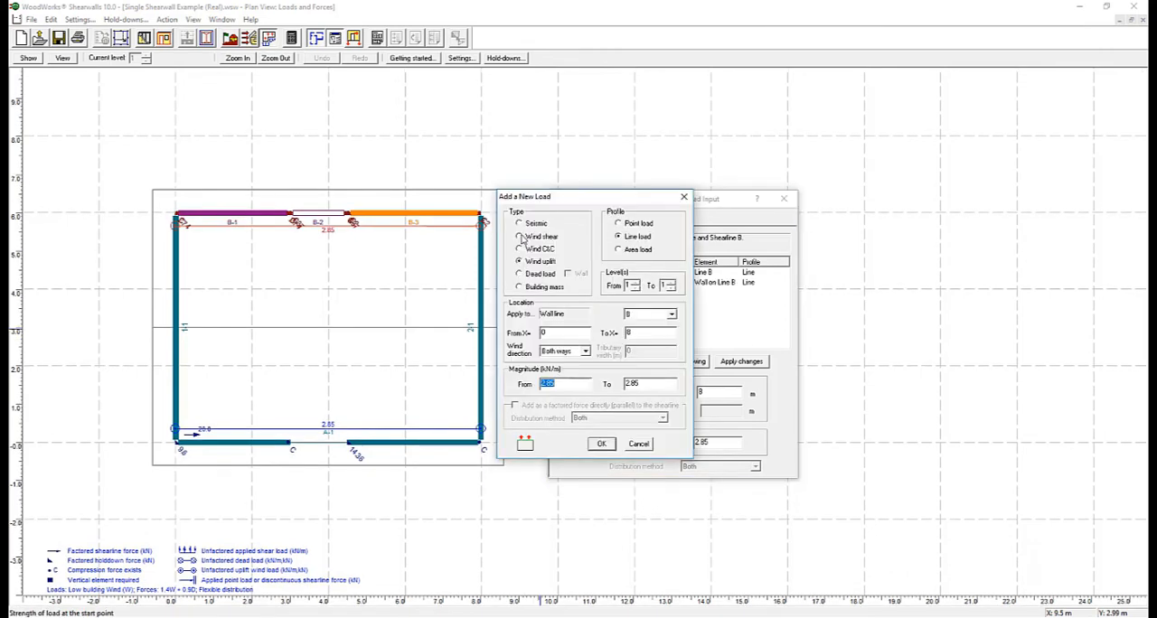
pyautogui.click(520, 236)
pyautogui.click(514, 405)
pyautogui.click(553, 383)
pyautogui.write('20')
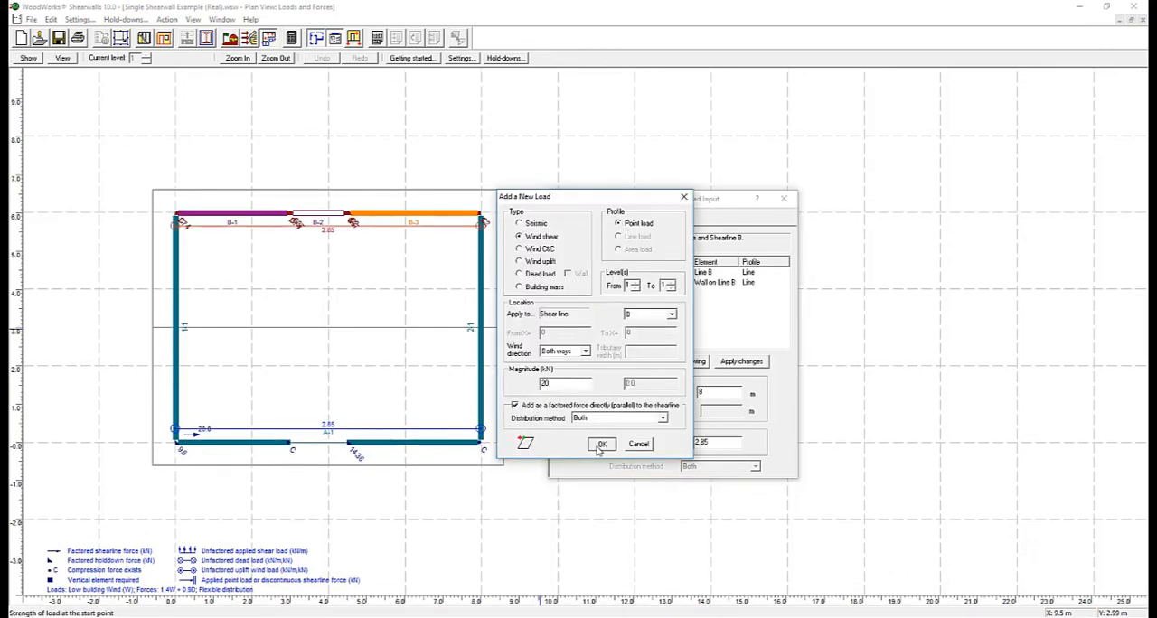
pyautogui.click(601, 444)
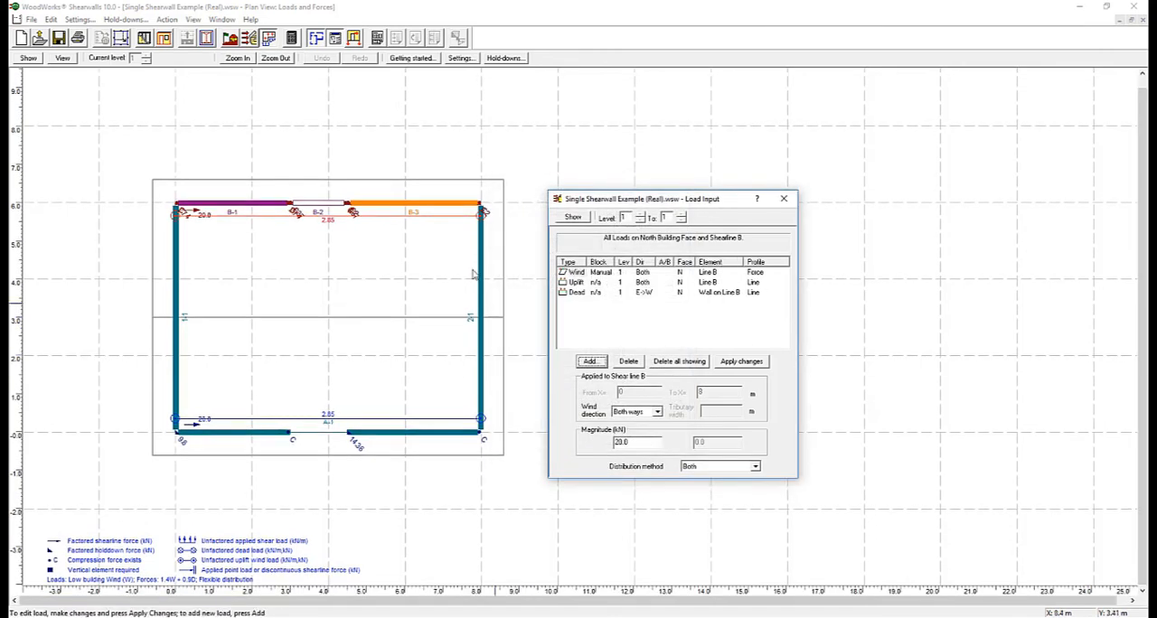
# Show shearline B in the elevation view
pyautogui.click(354, 42)
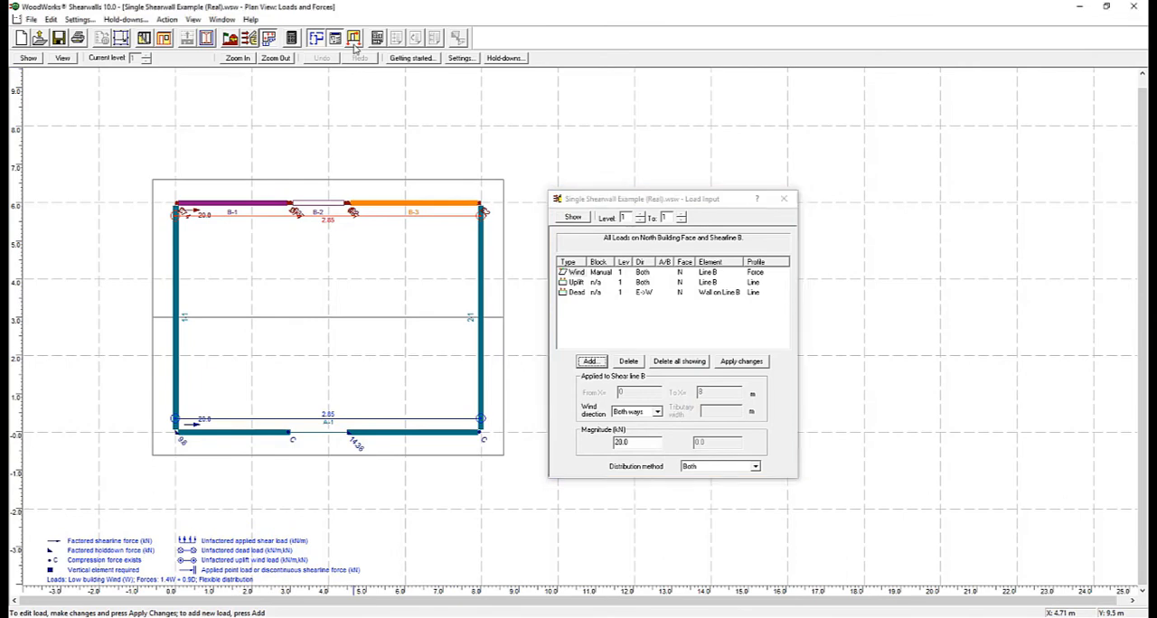